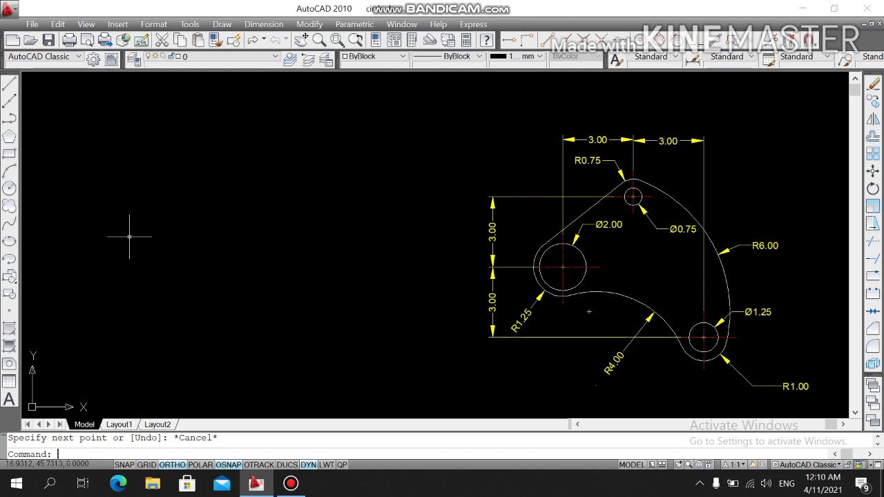
- Draw a horizontal base line to the left of the reference bracket
click(10, 84)
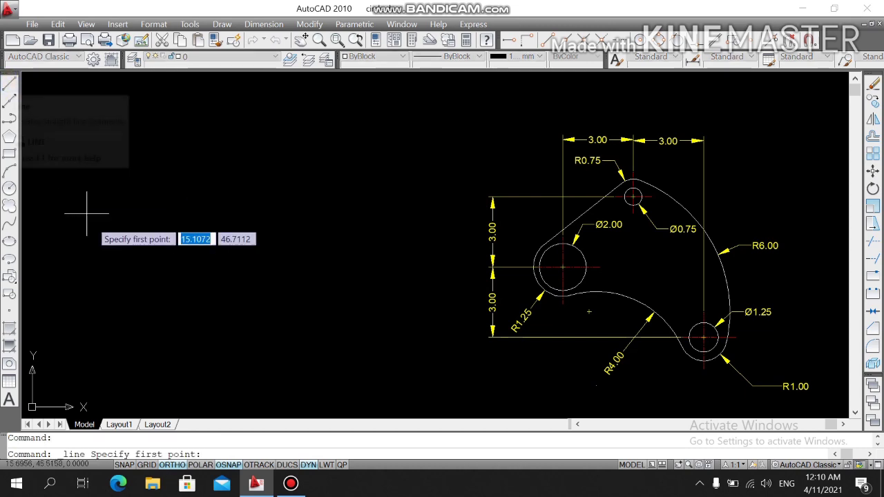
click(93, 265)
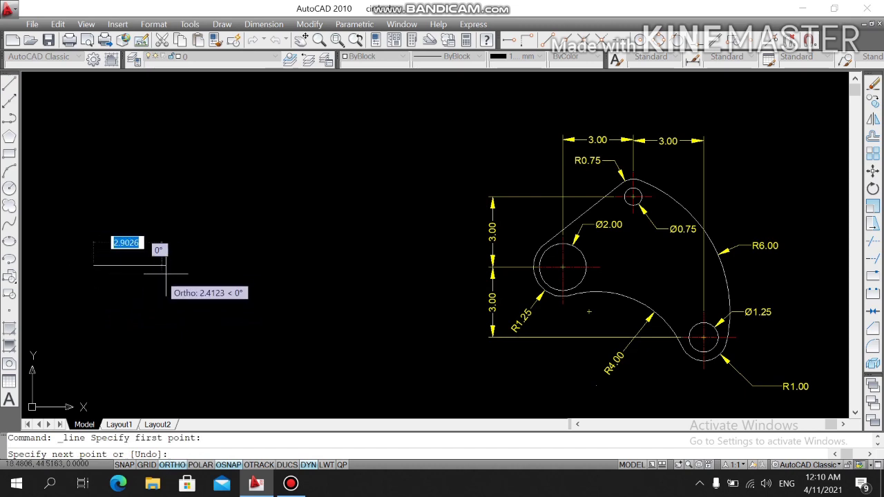
click(318, 269)
key(Escape)
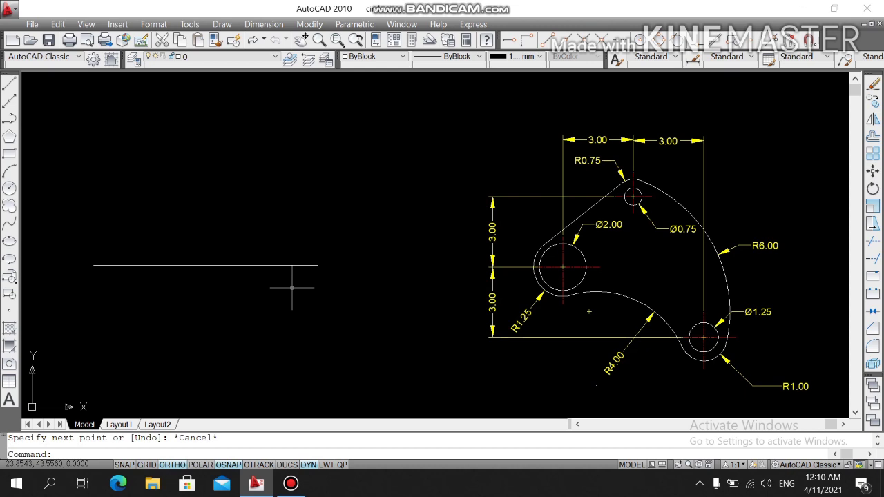
text(o)
key(Return)
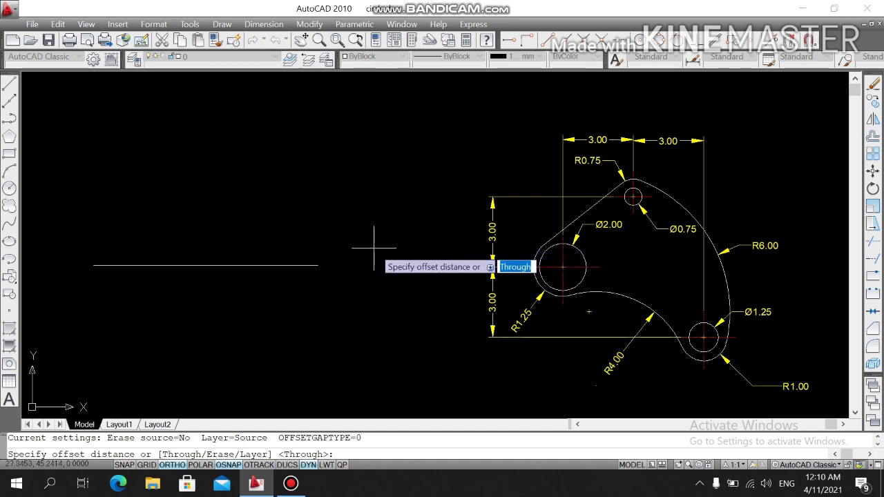
- Offset the base line by 3, placing one parallel copy above and one below
text(3)
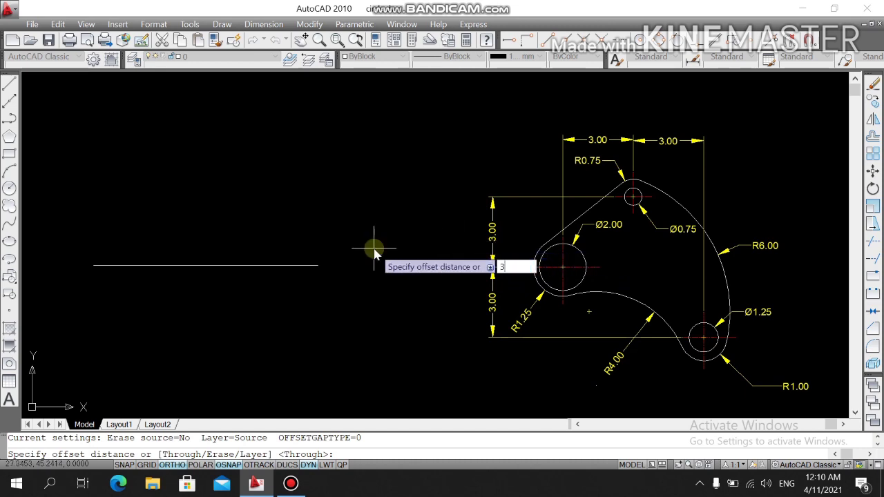
key(Return)
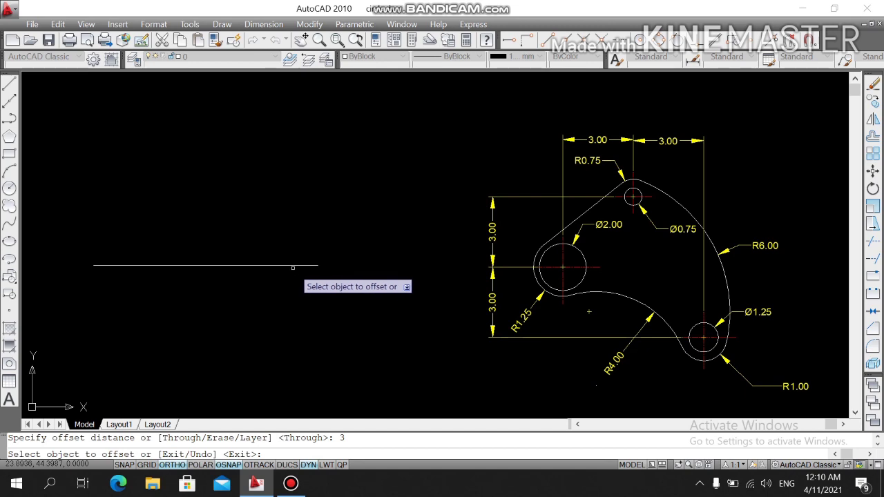
click(294, 265)
click(281, 209)
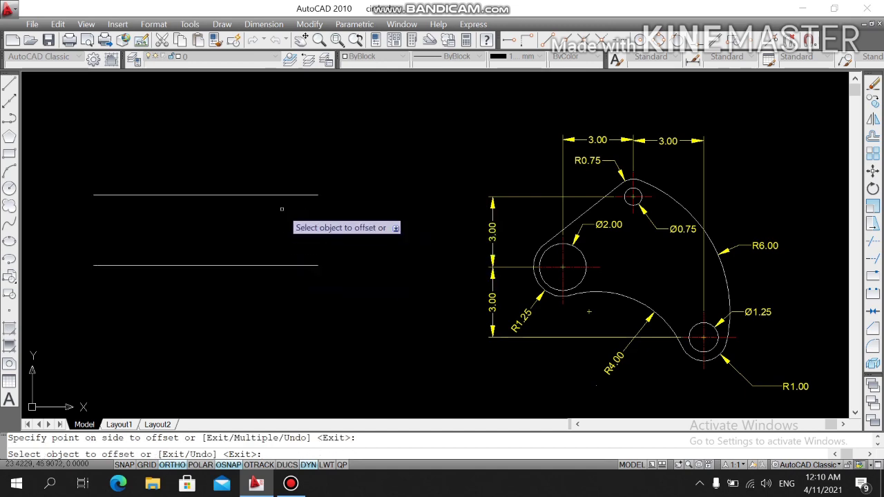
click(307, 265)
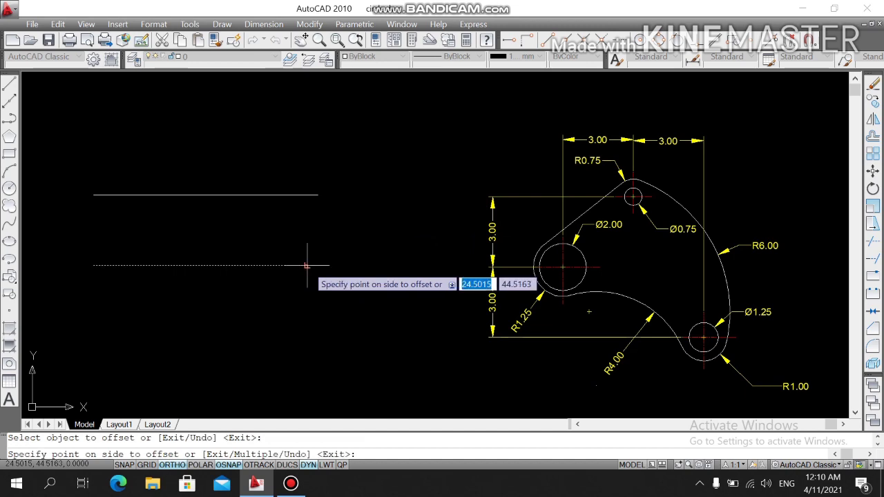
click(307, 304)
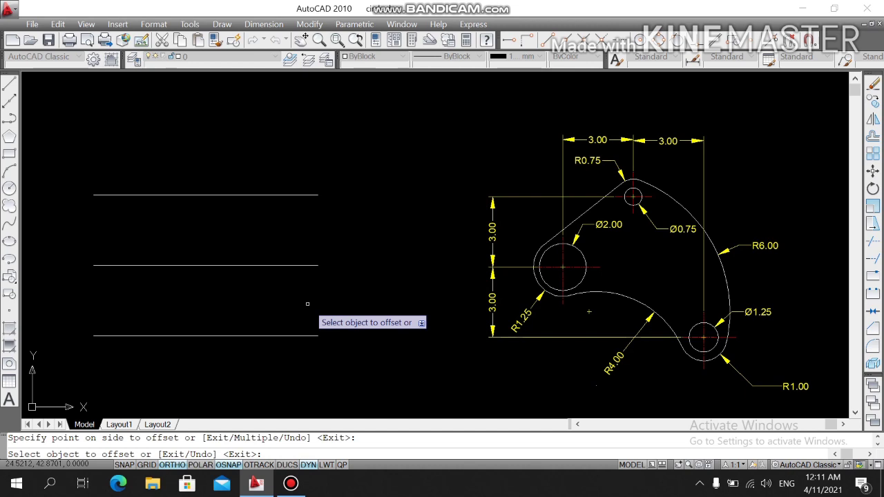
key(Escape)
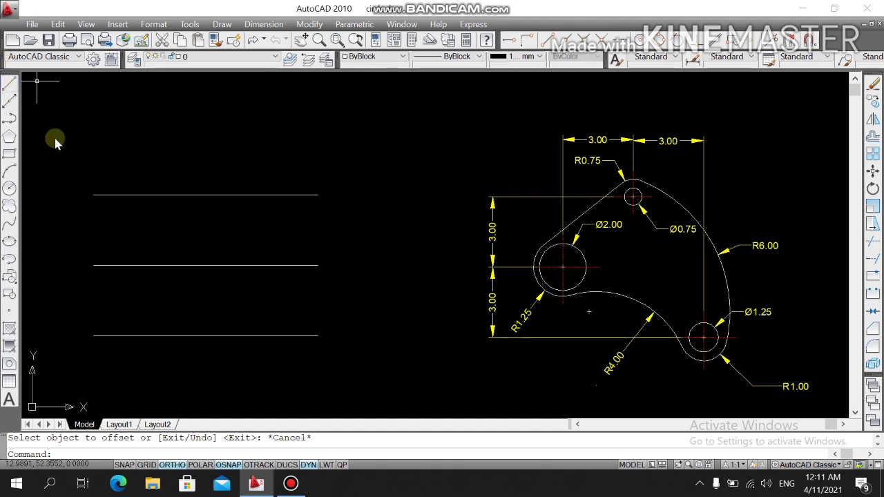
- Draw a vertical line crossing all three horizontal lines
text(line)
key(Return)
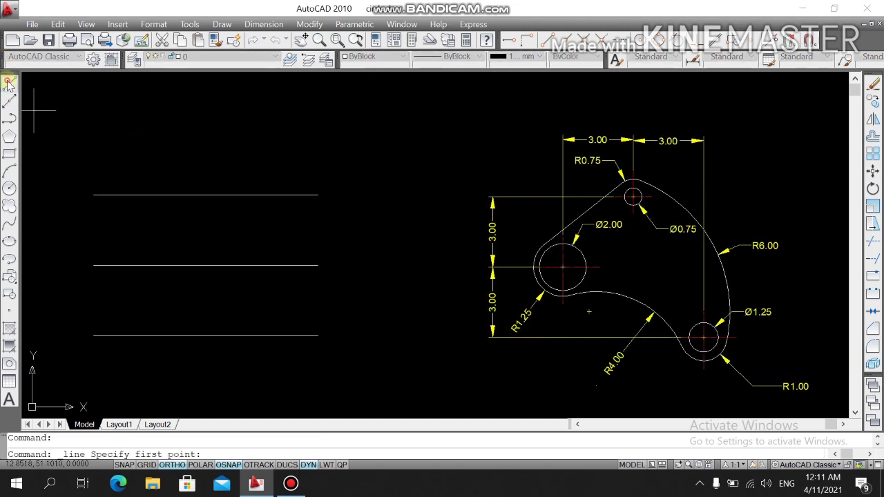
click(118, 352)
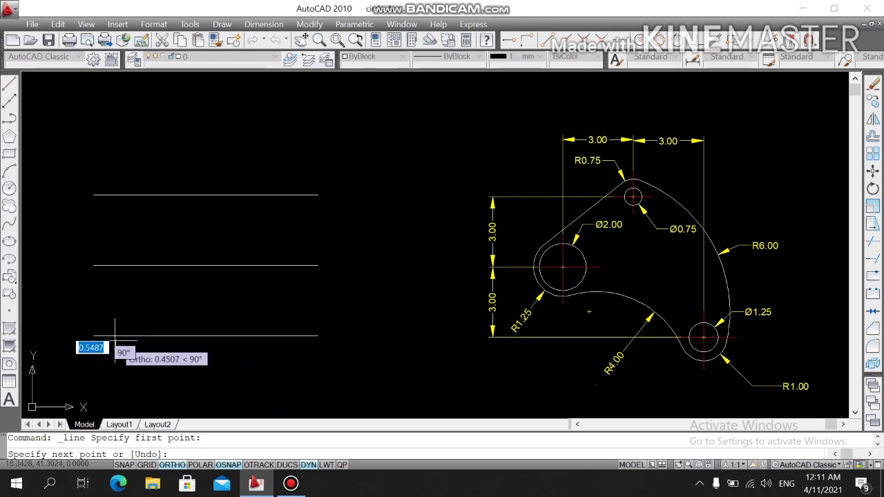
click(117, 160)
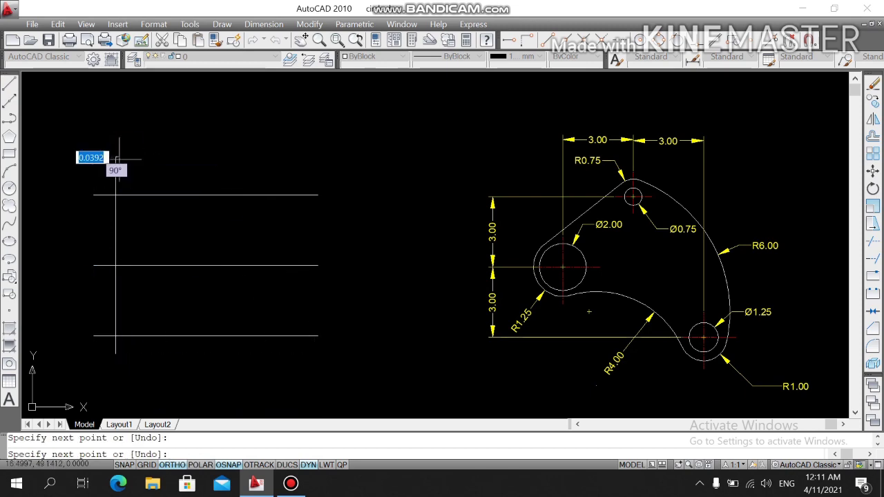
key(Escape)
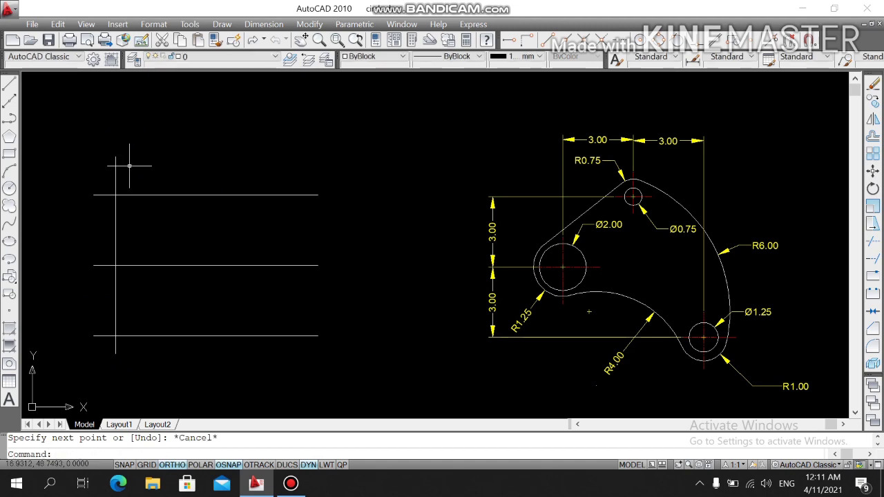
- Offset the vertical line twice by 3 to the right, completing the square grid
text(o)
key(Return)
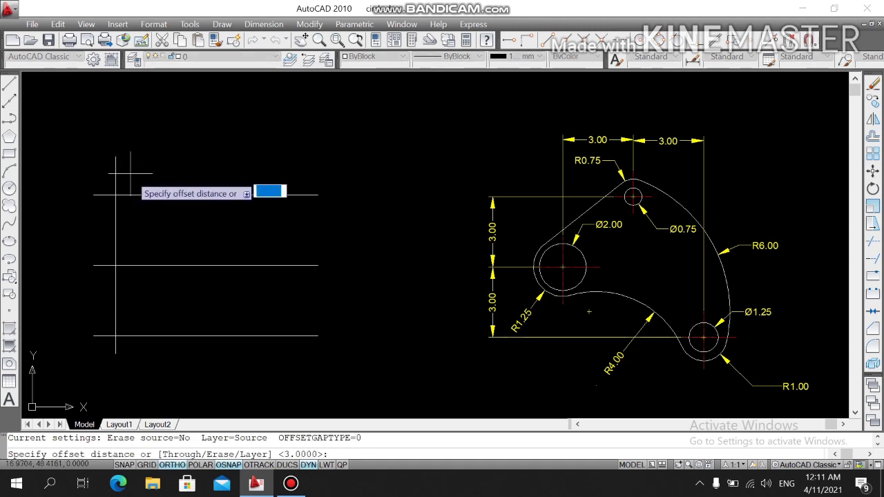
text(3)
key(Return)
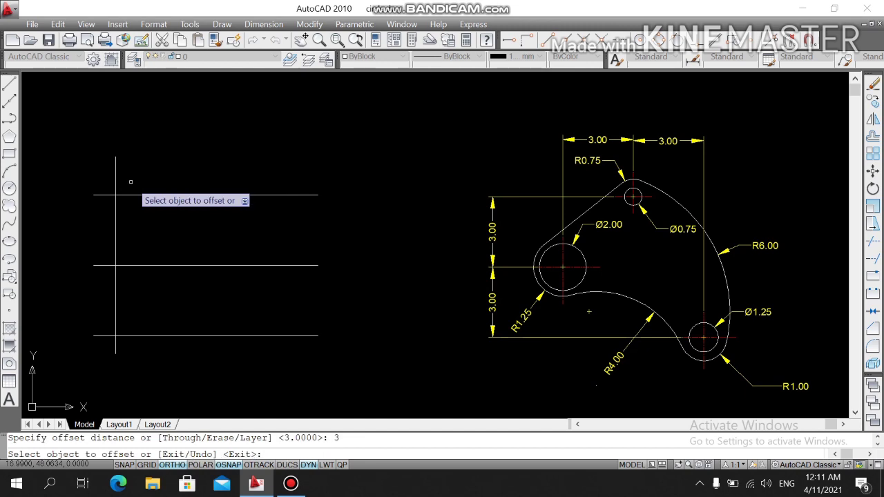
click(115, 177)
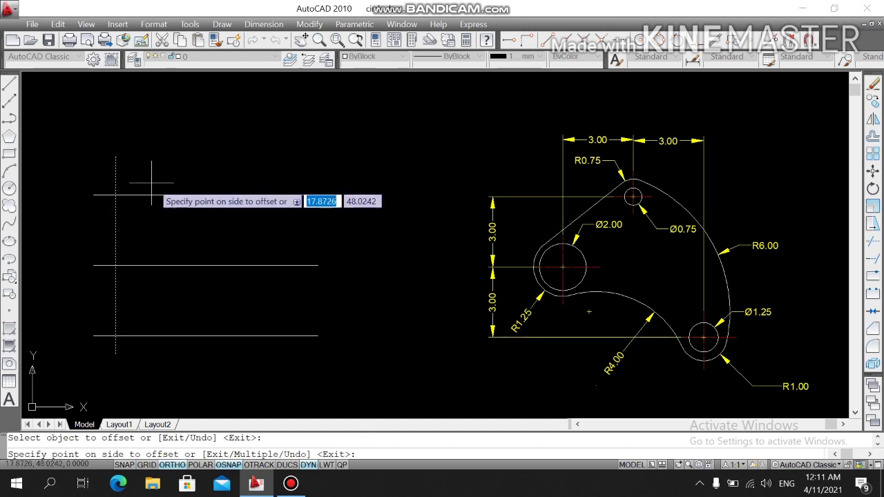
click(199, 180)
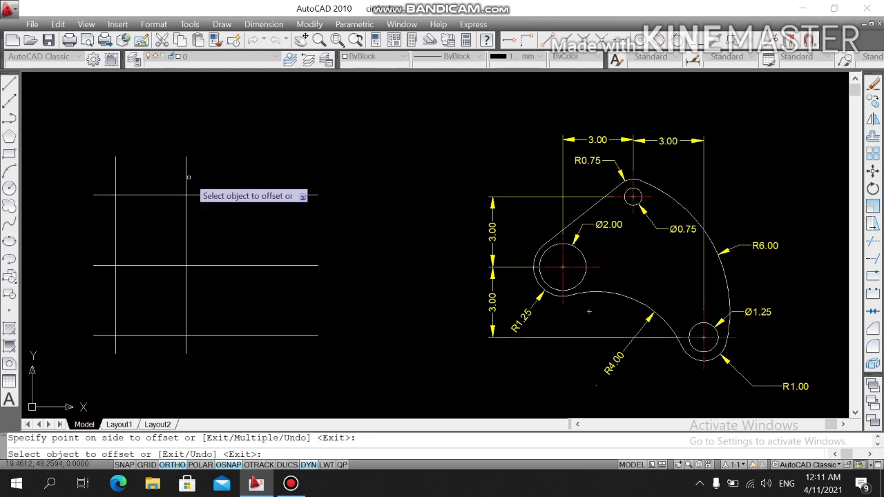
click(186, 178)
click(239, 181)
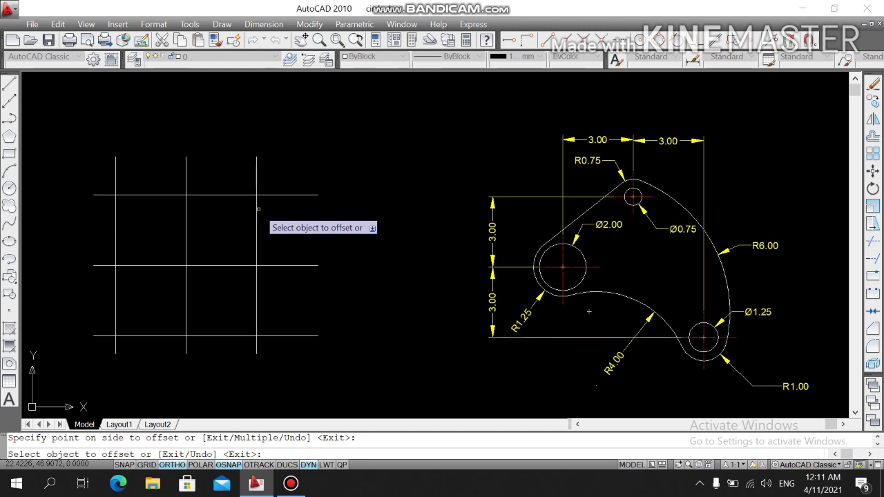
- Erase all the construction grid lines with a crossing selection
key(Escape)
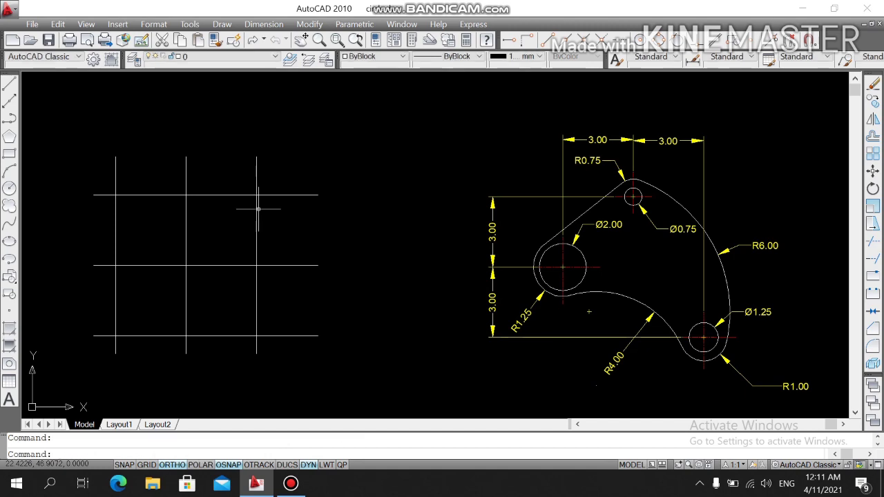
click(348, 132)
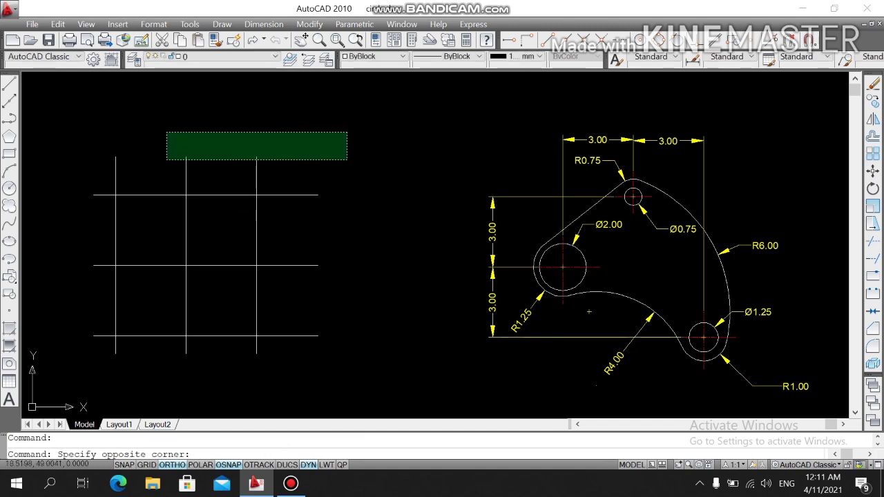
click(88, 370)
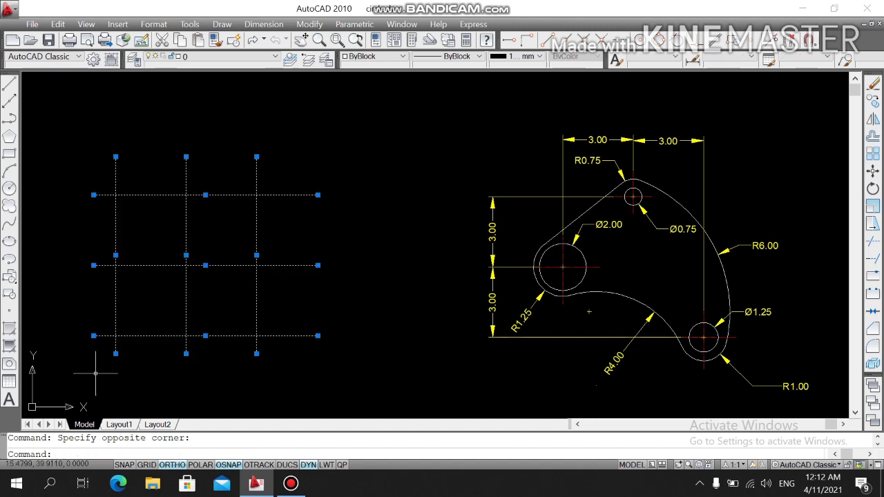
key(Delete)
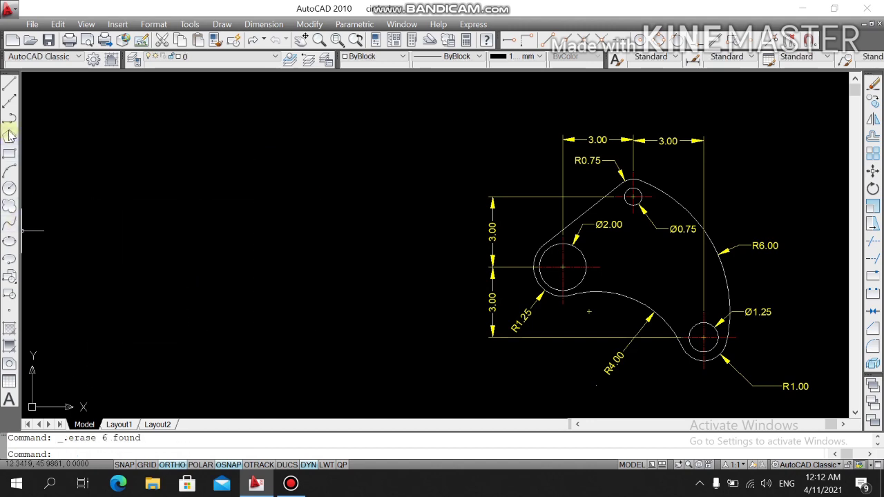
- Draw a short horizontal centre line left of the reference drawing
click(9, 83)
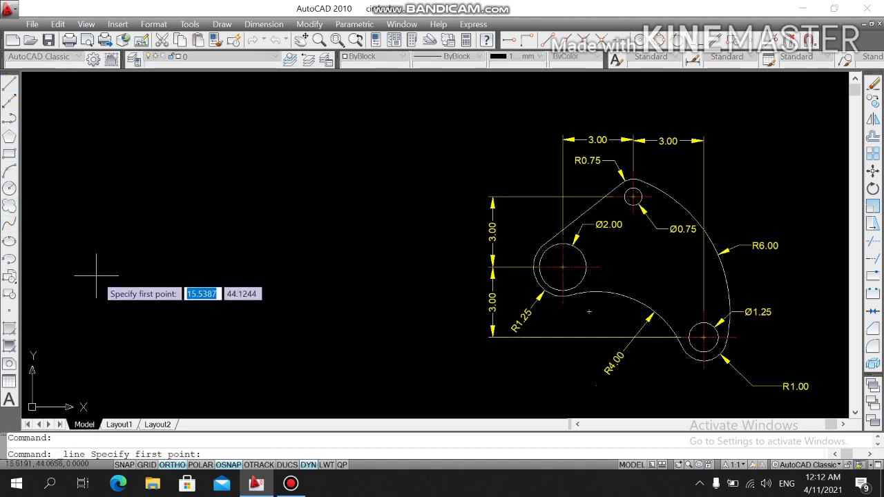
click(82, 292)
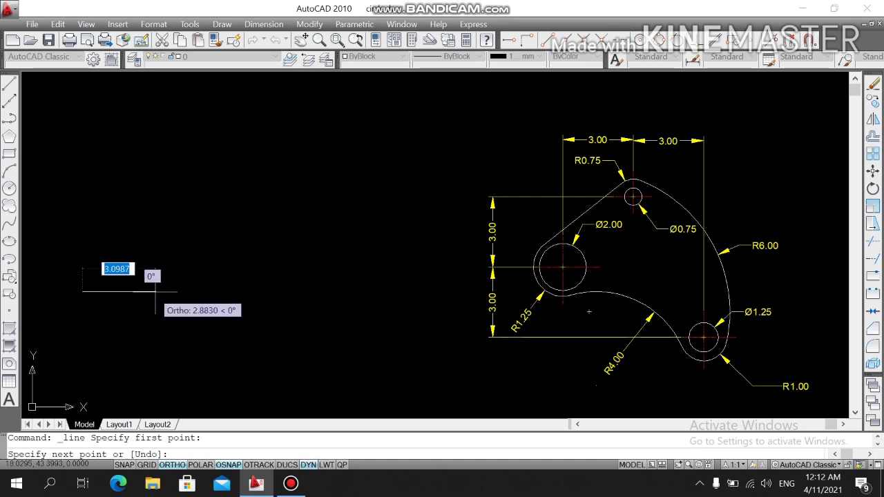
click(157, 292)
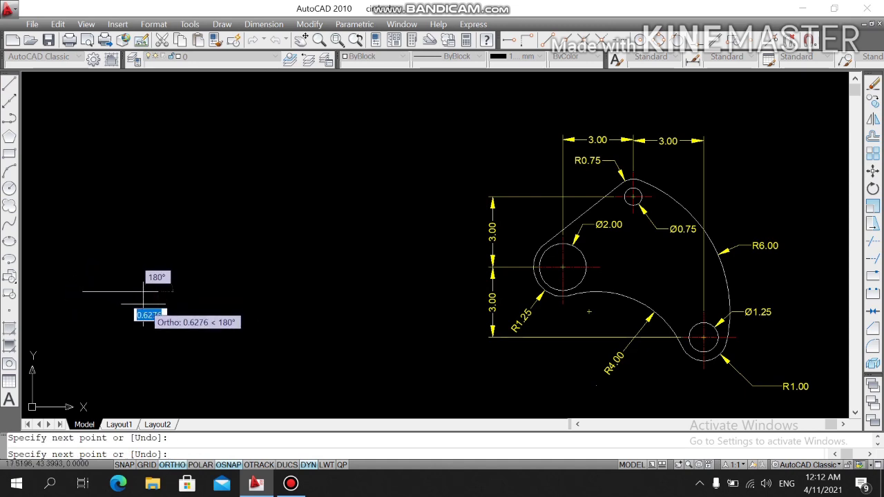
key(Escape)
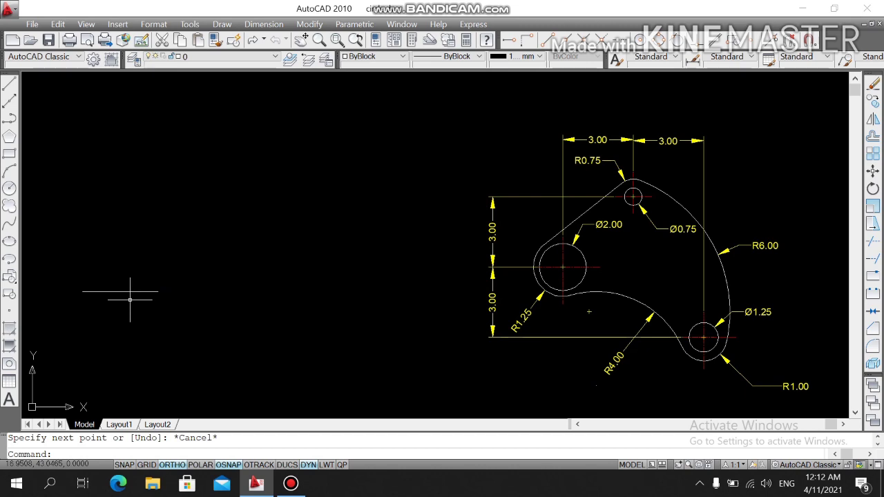
- Draw a vertical centre line through it, stretching its lower end below the horizontal line
key(Return)
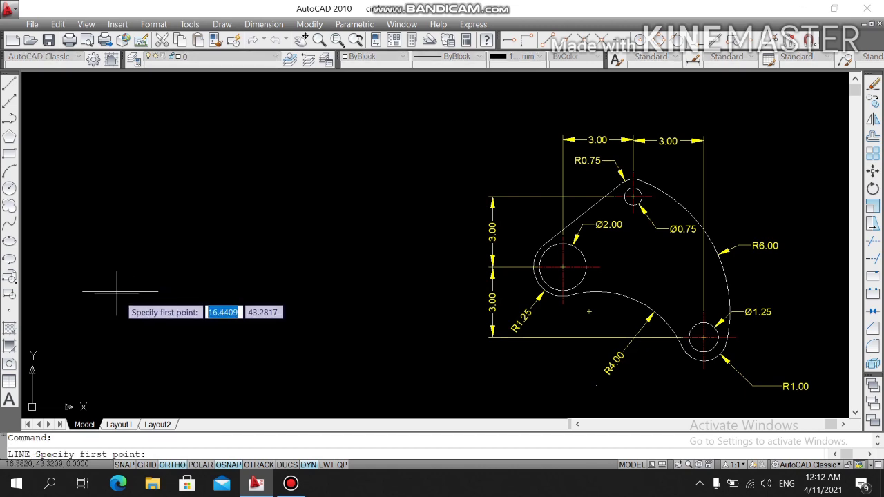
click(120, 292)
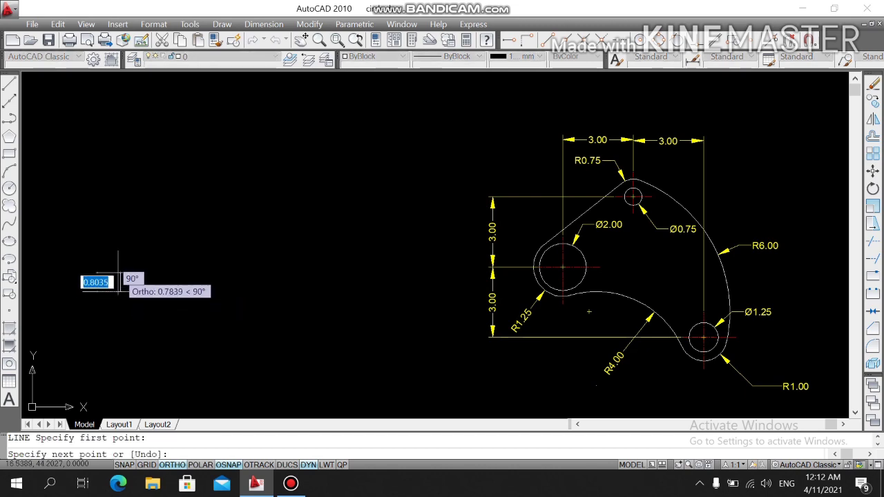
click(120, 261)
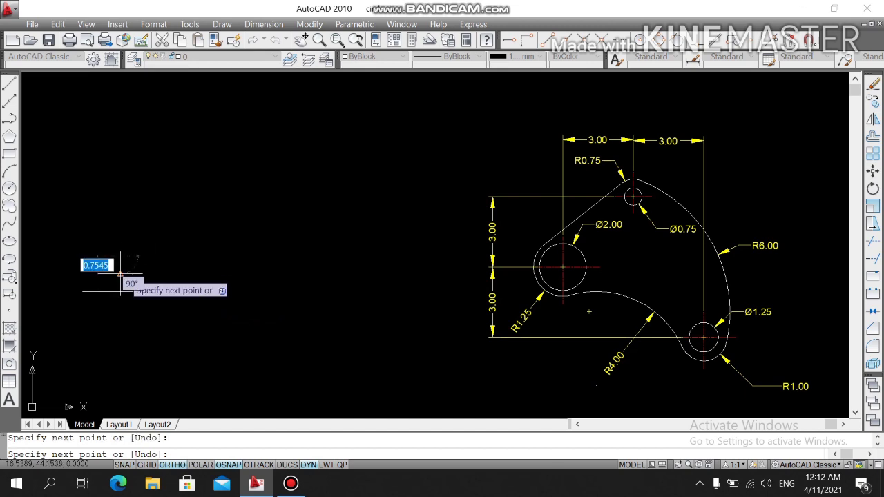
key(Escape)
click(122, 272)
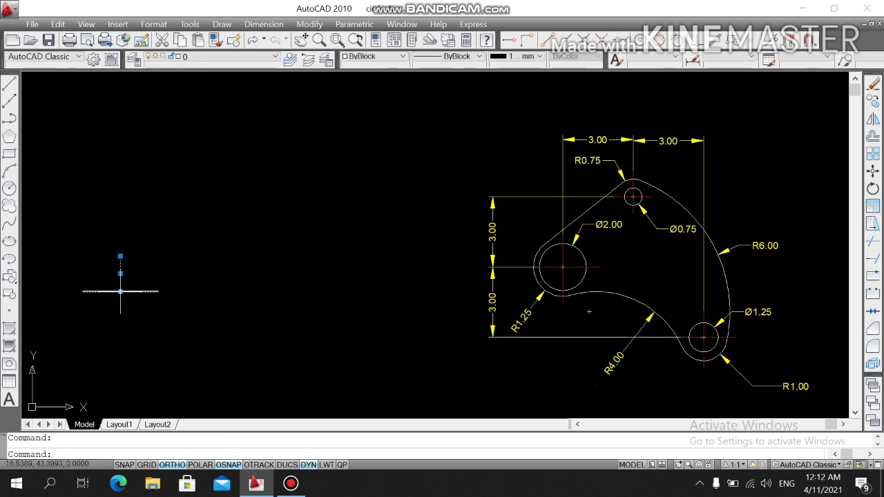
click(121, 291)
key(Escape)
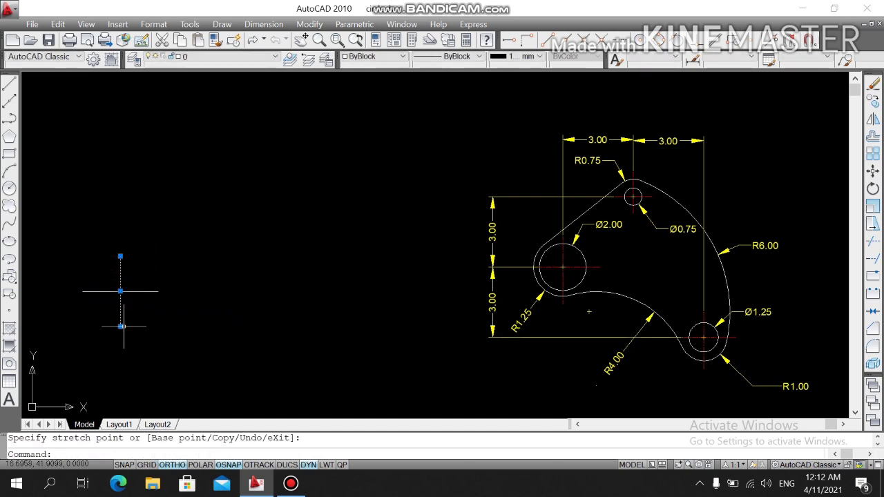
key(Escape)
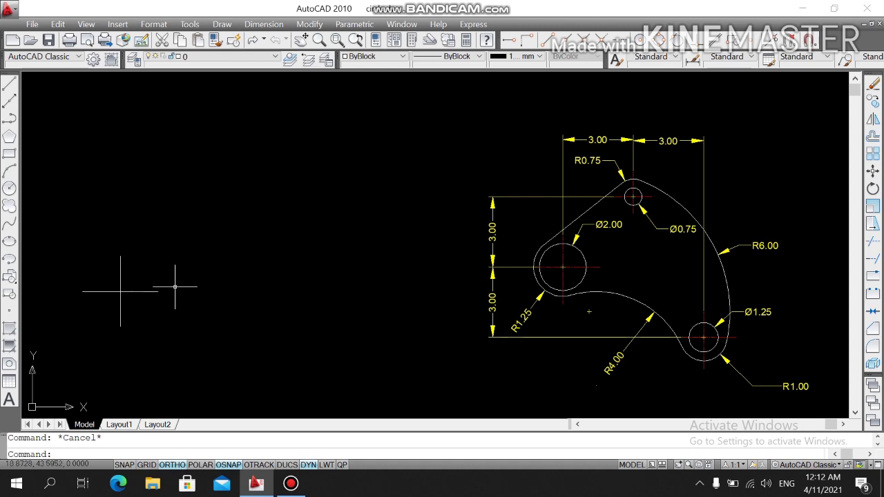
- Copy the centre-mark cross from its centre to offset @3,3
click(874, 101)
click(183, 224)
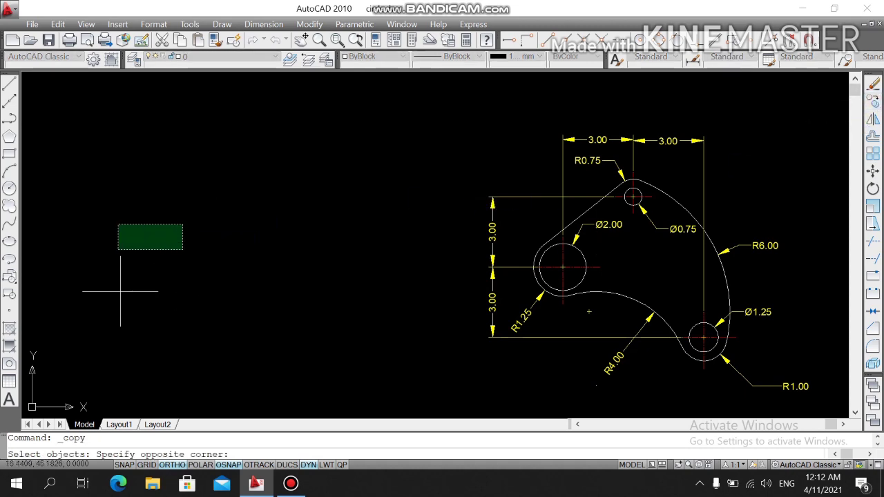
click(76, 338)
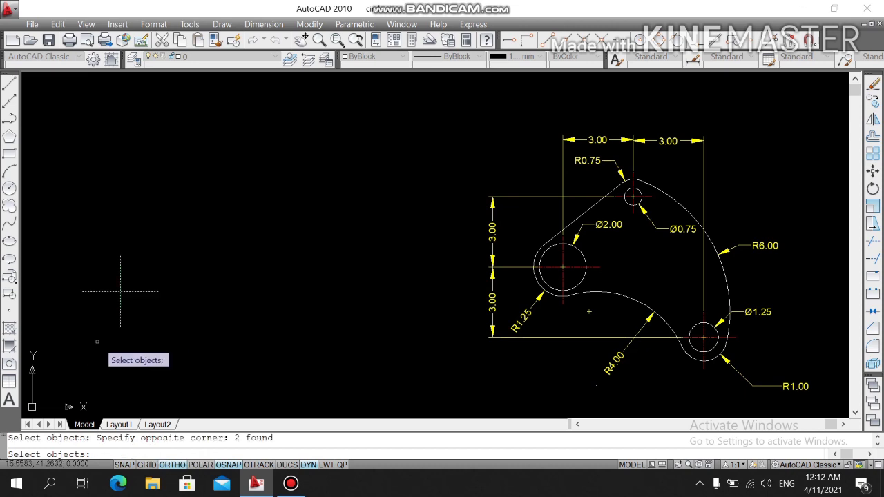
key(Return)
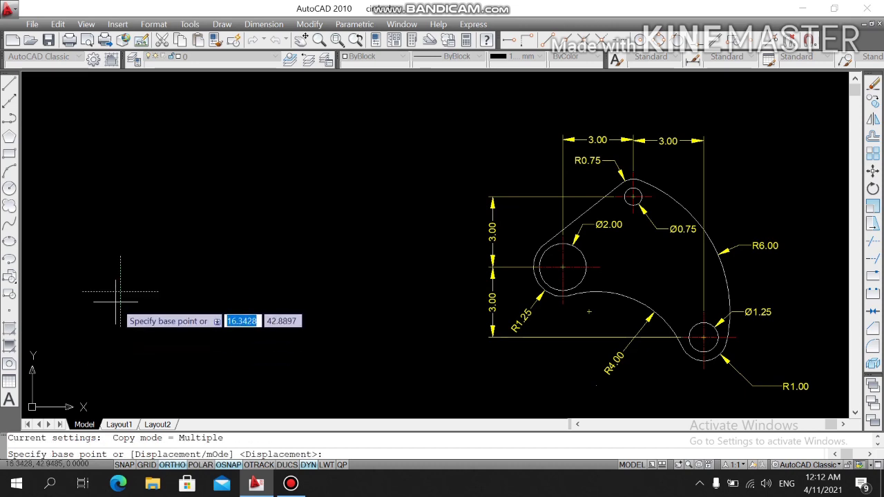
click(120, 292)
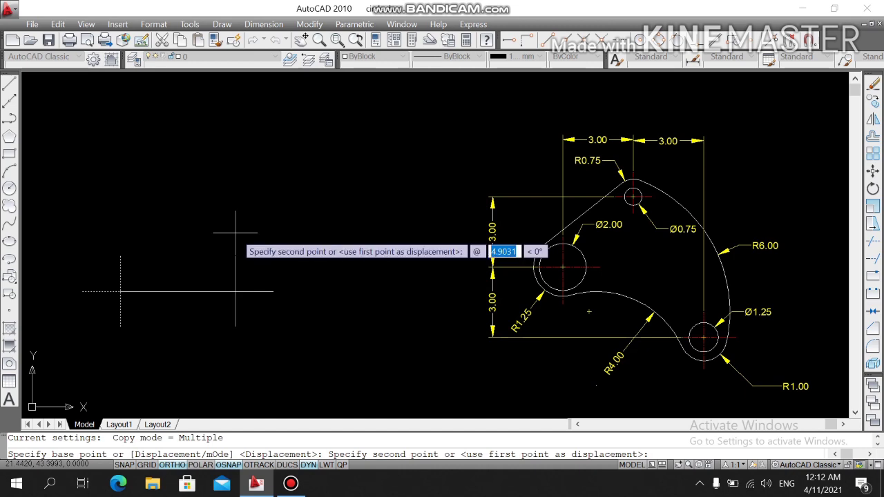
text(3)
key(Tab)
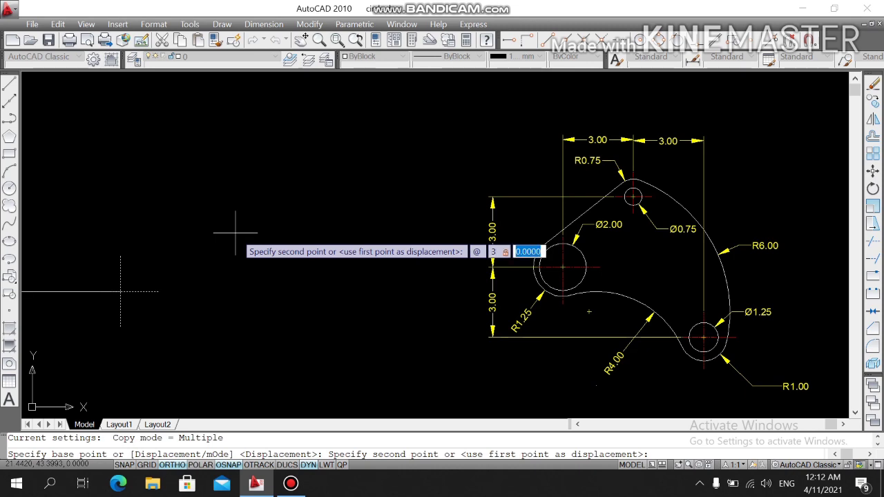
text(3)
key(Return)
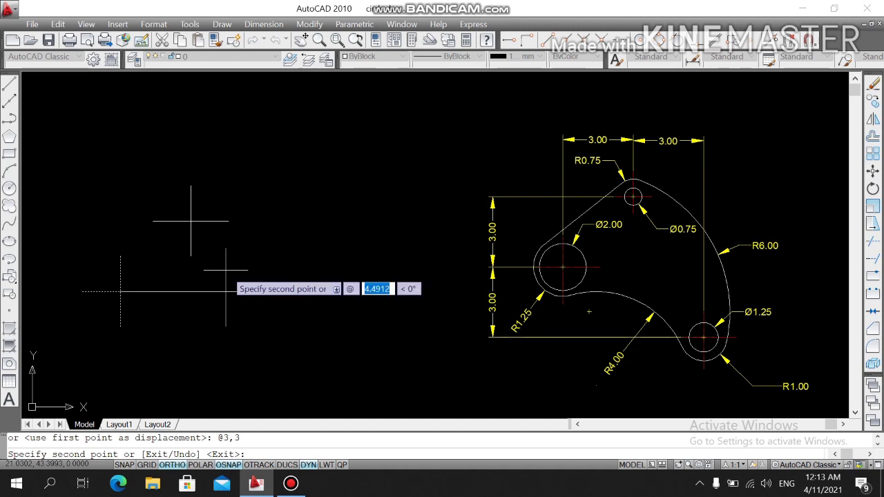
- Place a second copy of the cross at offset @6,-3
text(6)
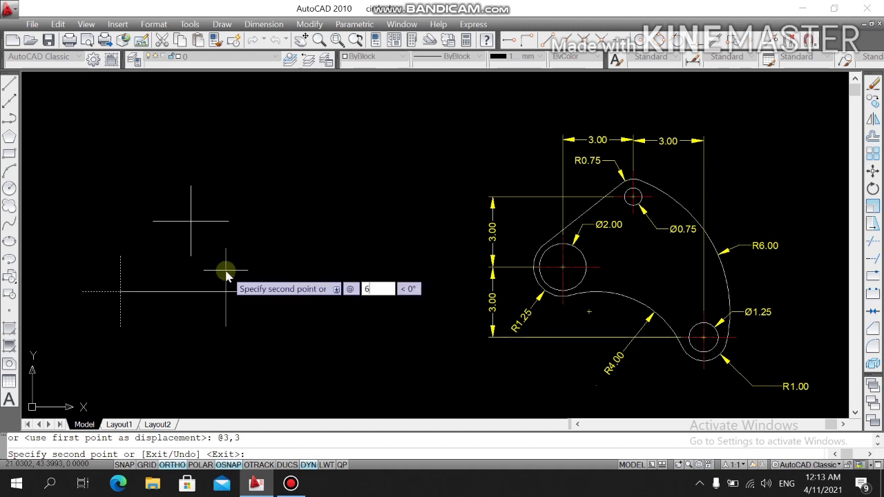
key(Tab)
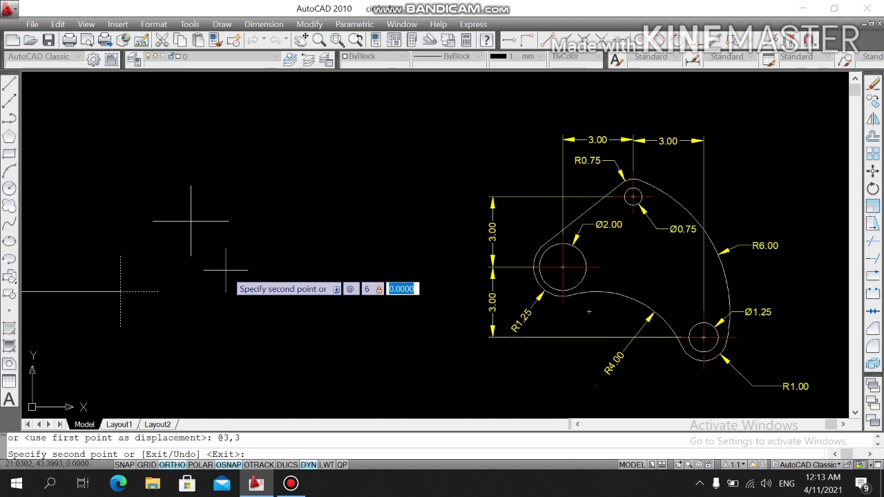
text(-3)
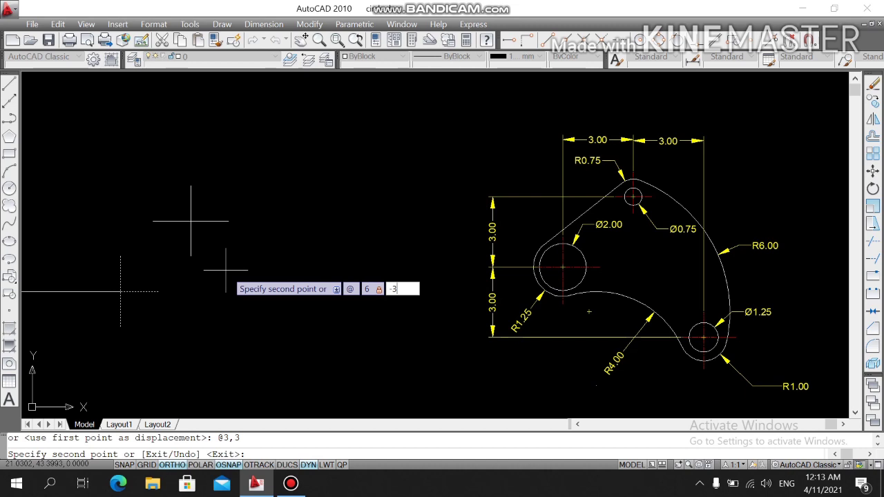
key(Return)
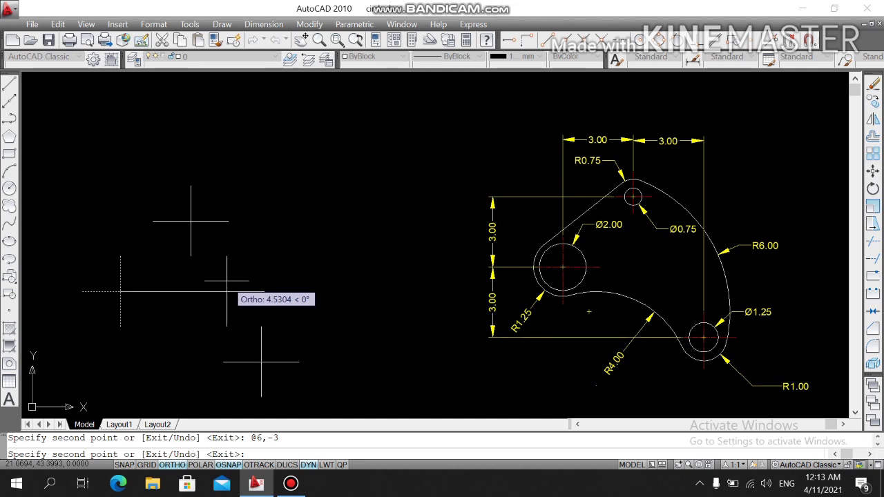
key(Return)
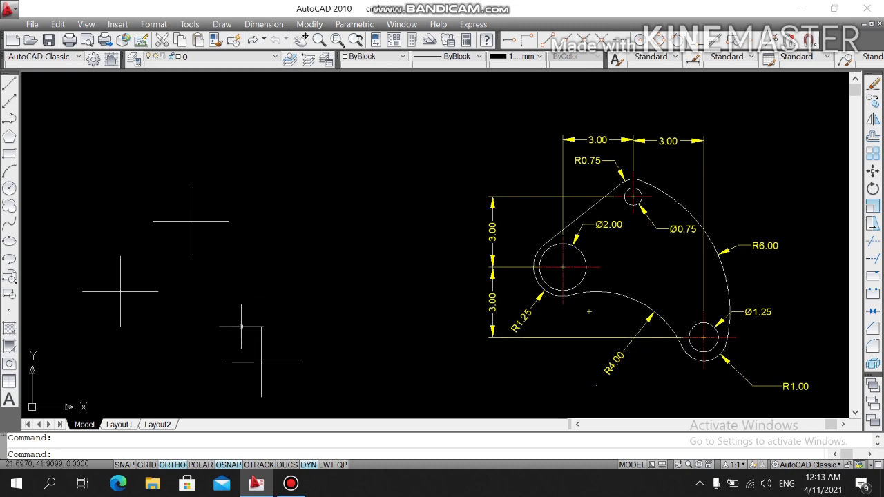
- Draw a diameter 2 circle centred on the first cross
click(10, 187)
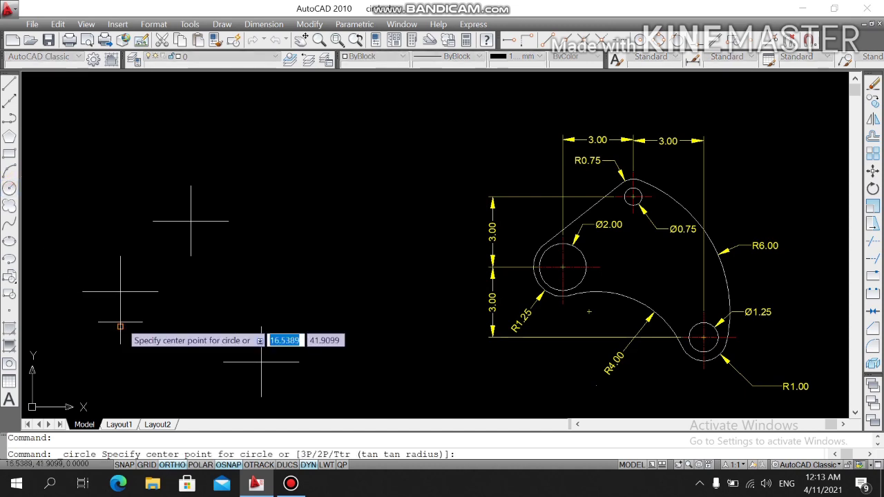
click(120, 292)
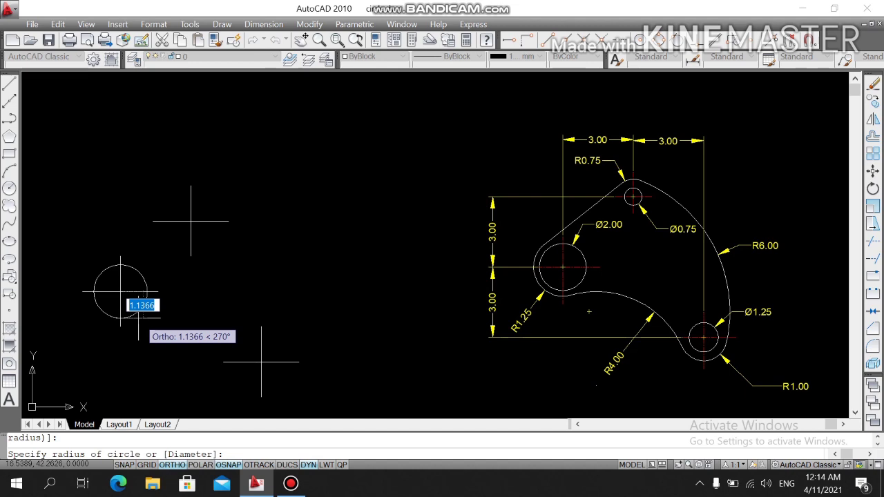
text(d)
key(Return)
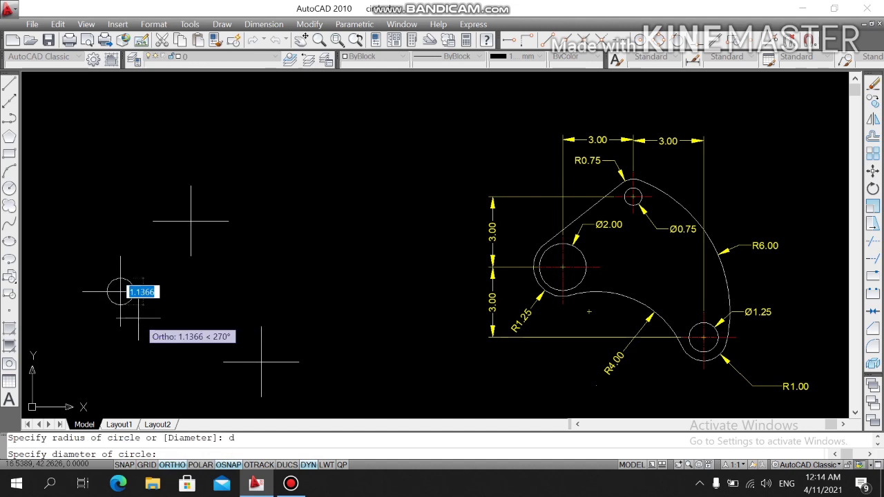
text(2)
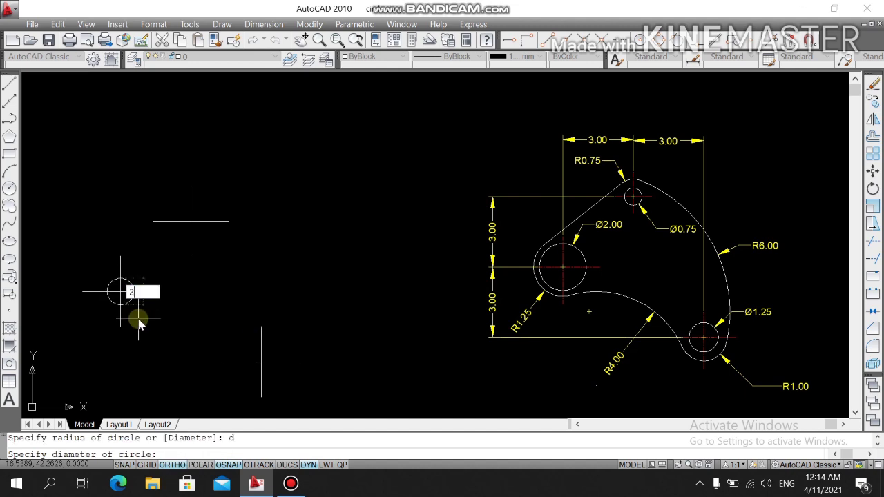
key(Return)
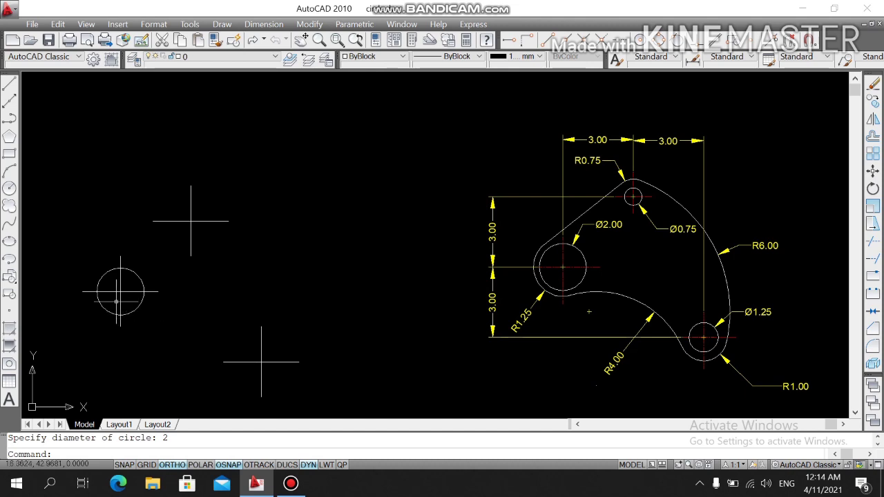
- Add a concentric radius 1.25 circle around the first cross
key(Return)
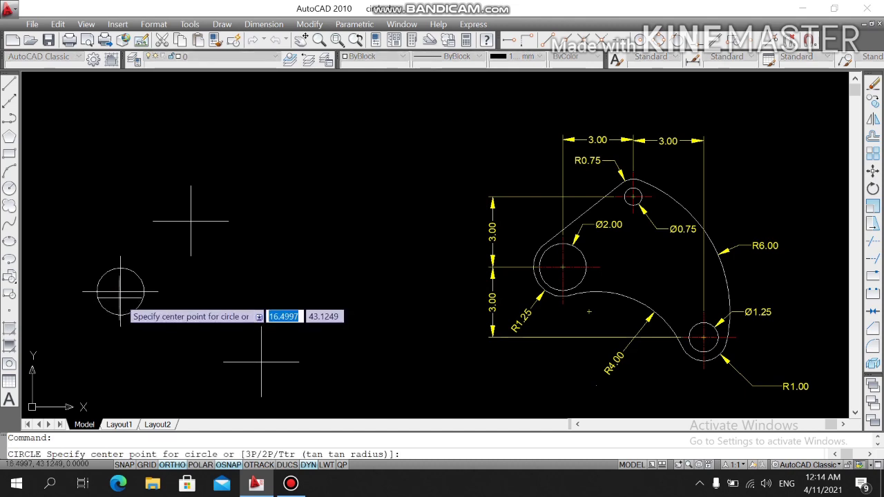
click(120, 291)
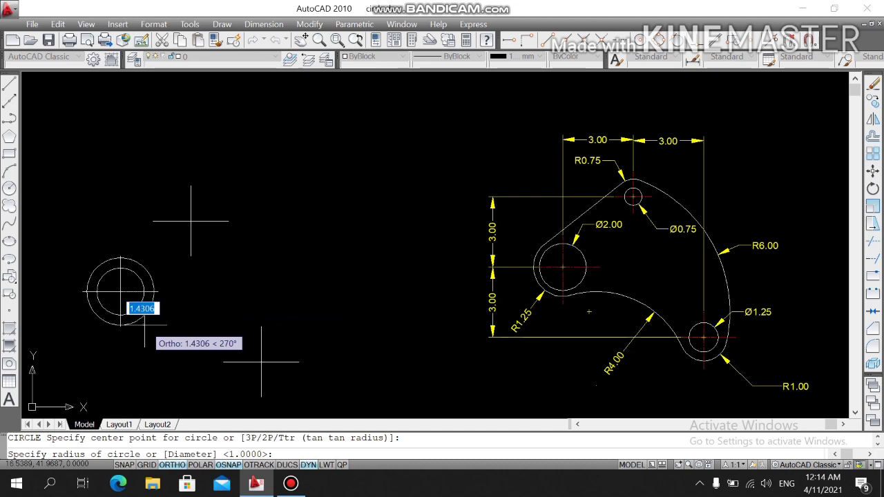
text(1.25)
key(Return)
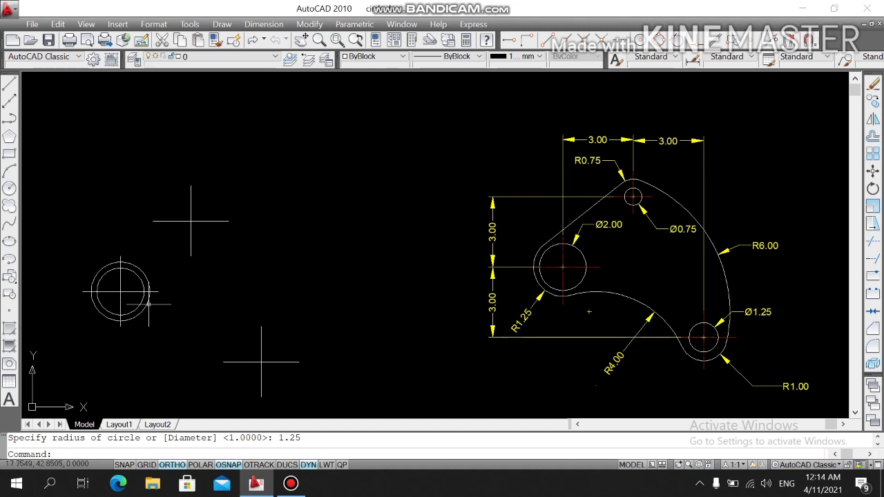
key(Return)
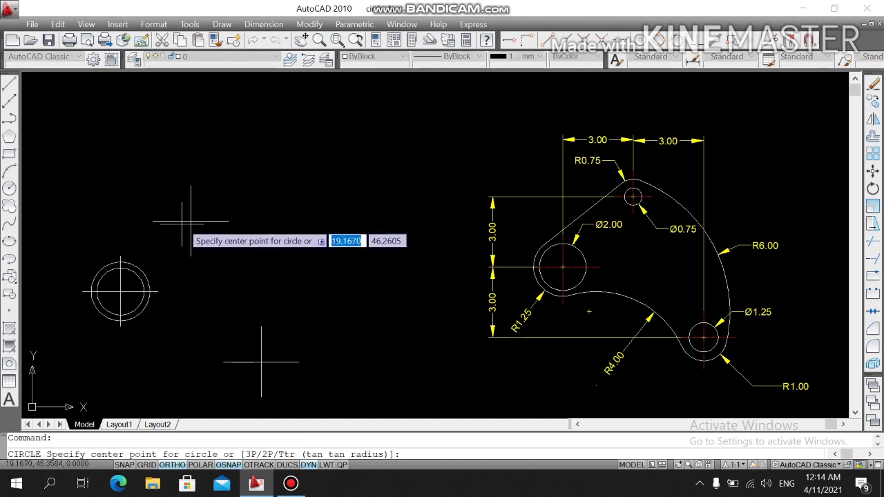
- Draw a diameter 0.75 hole circle on the upper cross
click(191, 221)
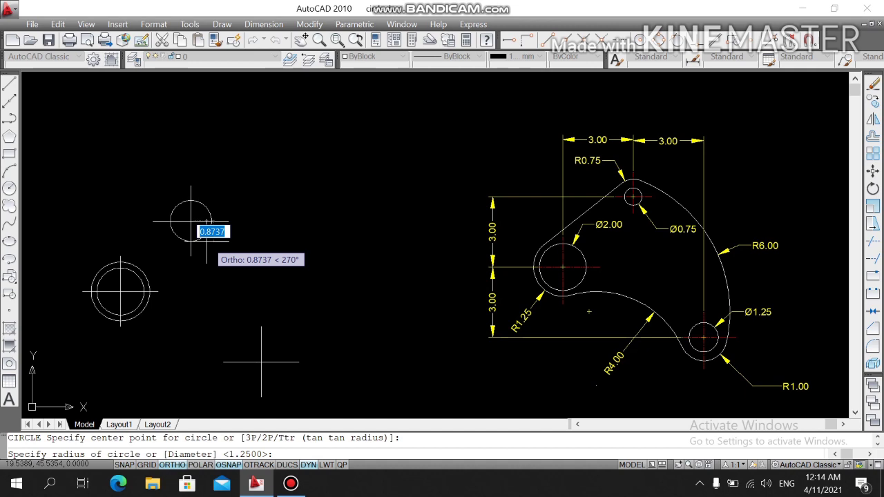
text(d)
key(Return)
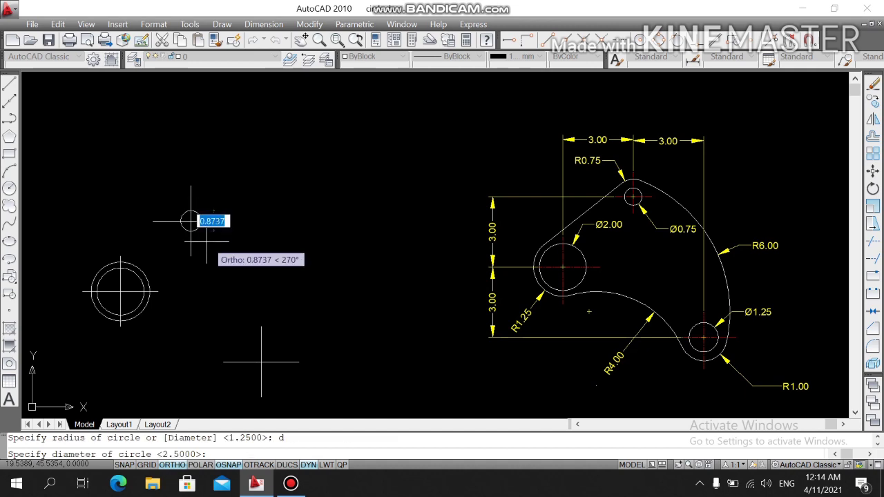
text(0.7)
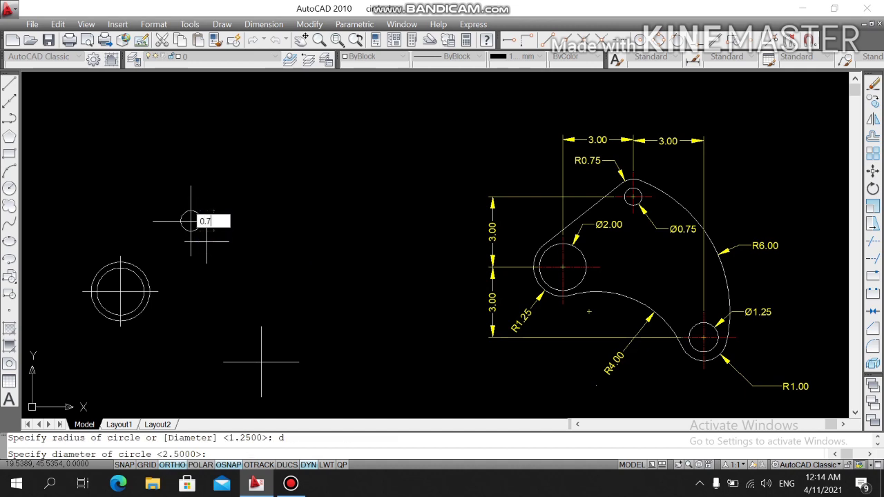
text(5)
key(Return)
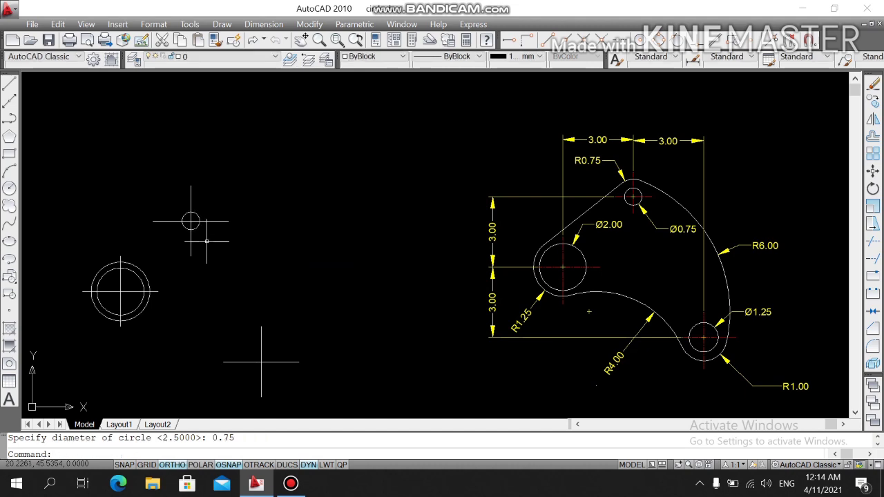
- Add a concentric radius 0.75 outer circle around the upper hole
key(Return)
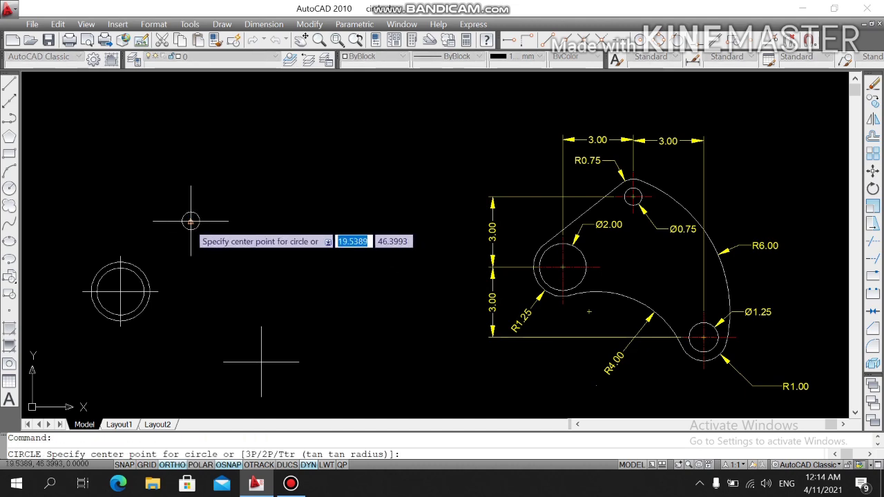
click(191, 221)
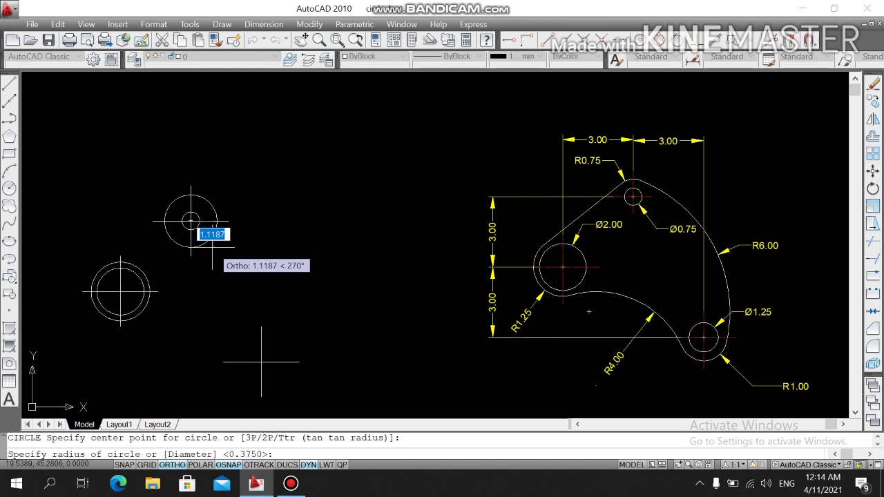
text(0.75)
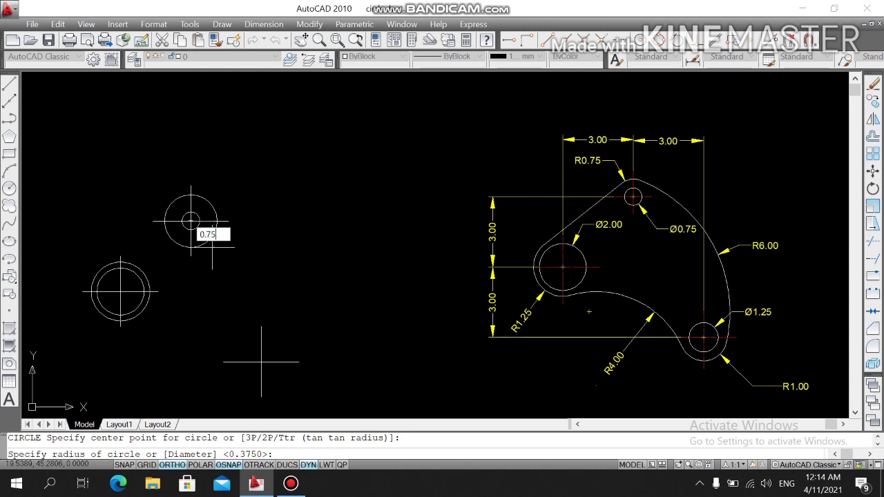
key(Return)
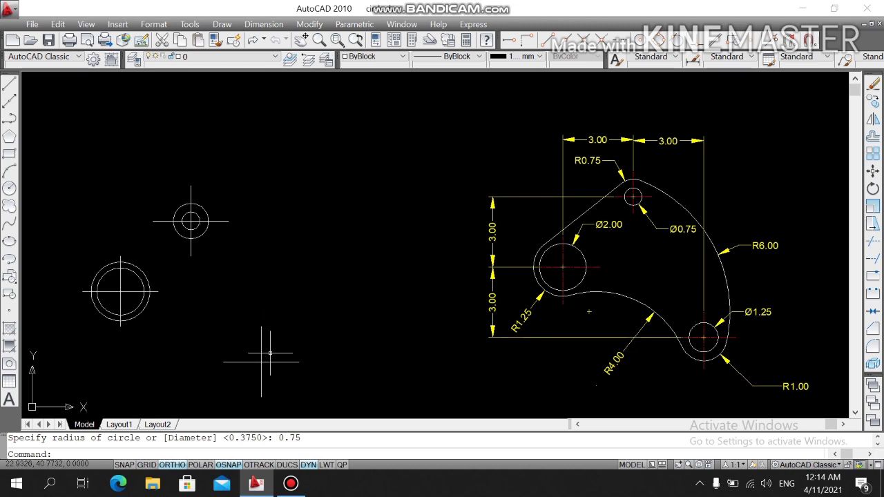
key(Return)
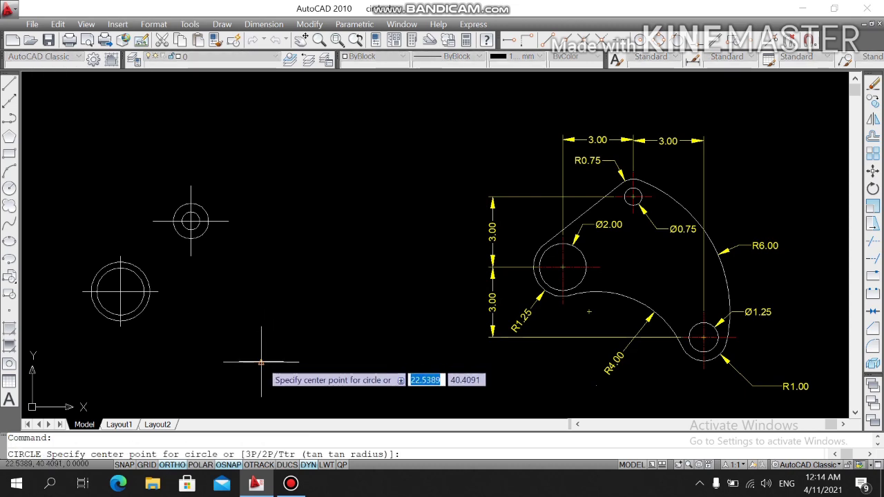
- Draw a diameter 1.25 circle and a concentric radius 1 circle on the lower cross
click(261, 362)
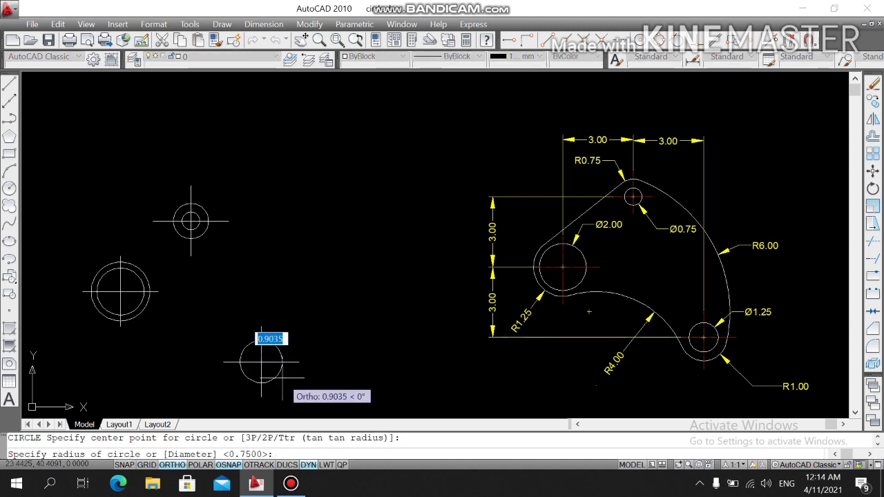
text(d)
key(Return)
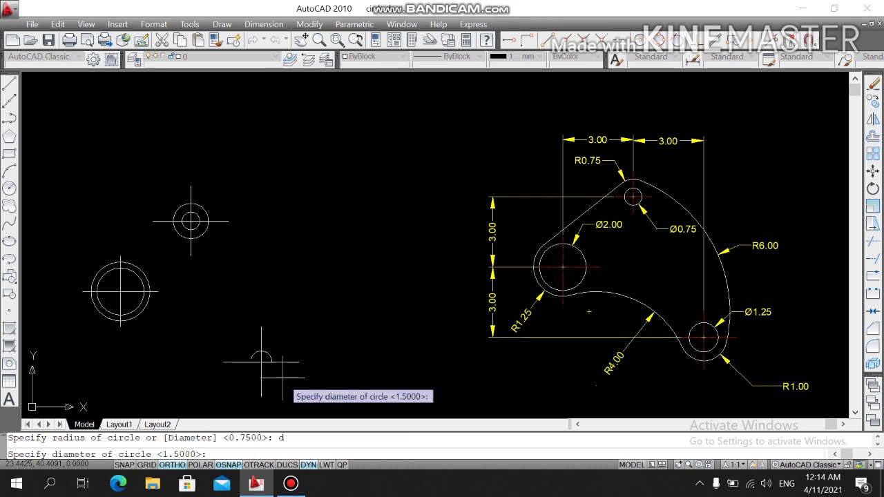
text(1.25)
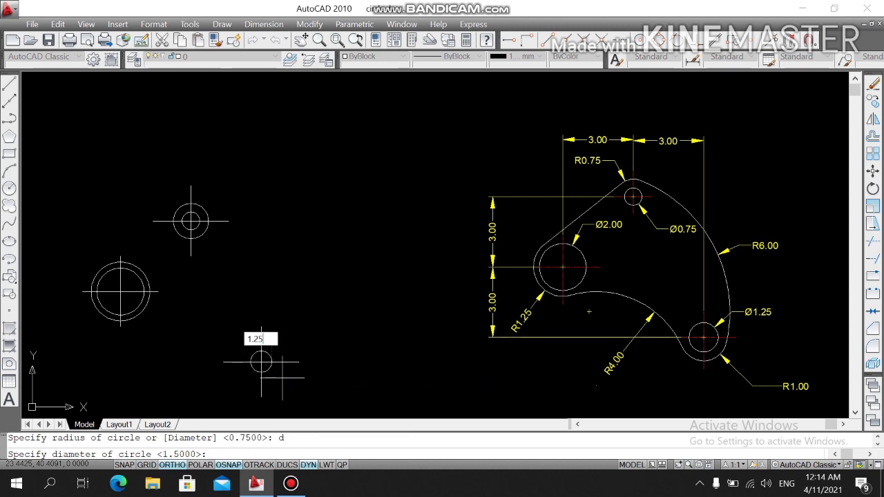
key(Return)
key(Return)
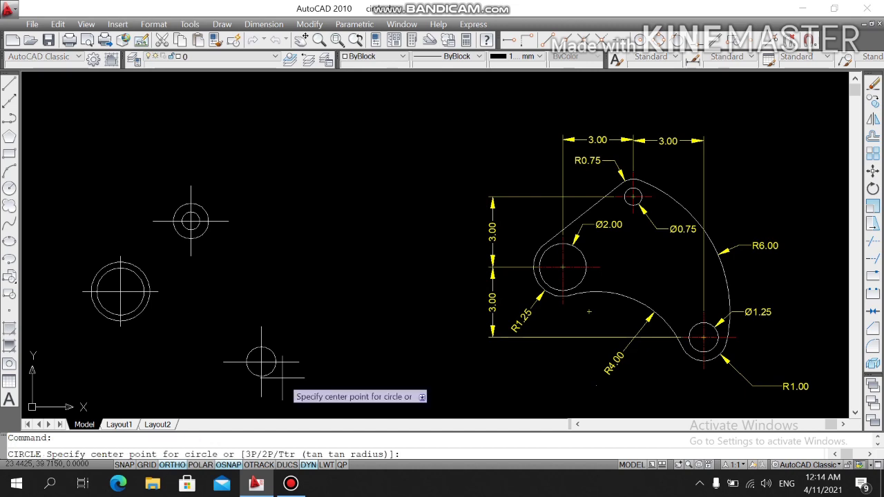
click(261, 361)
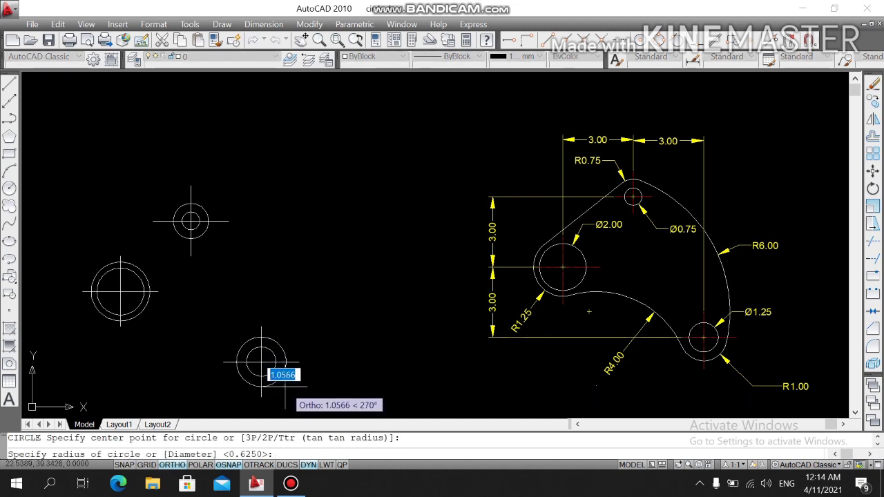
text(1)
key(Return)
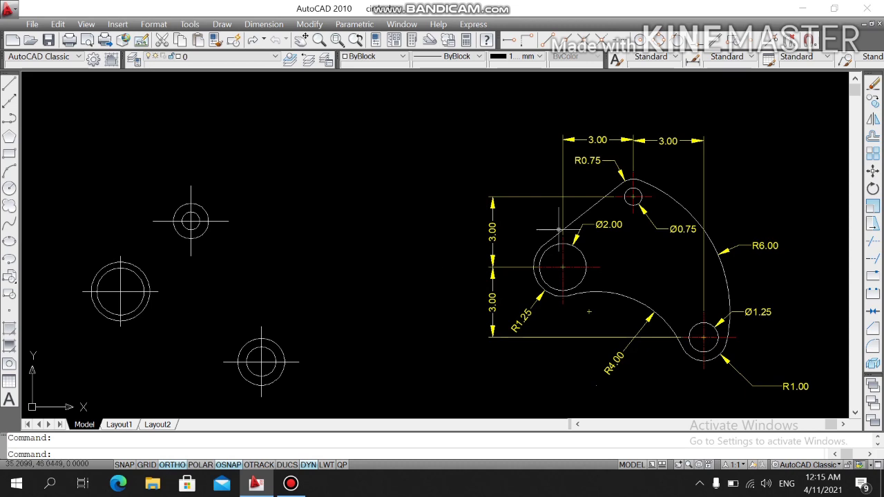
- Draw a line tangent to the large left circle and the upper outer circle
click(570, 220)
click(586, 213)
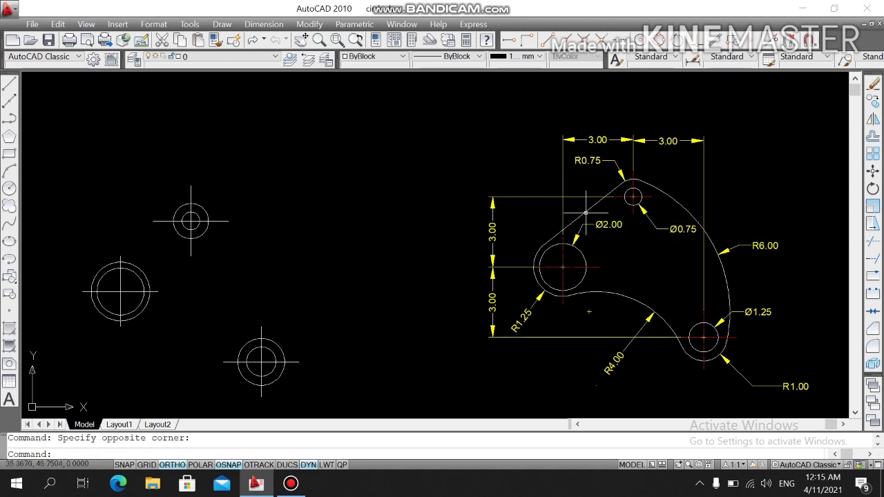
key(Escape)
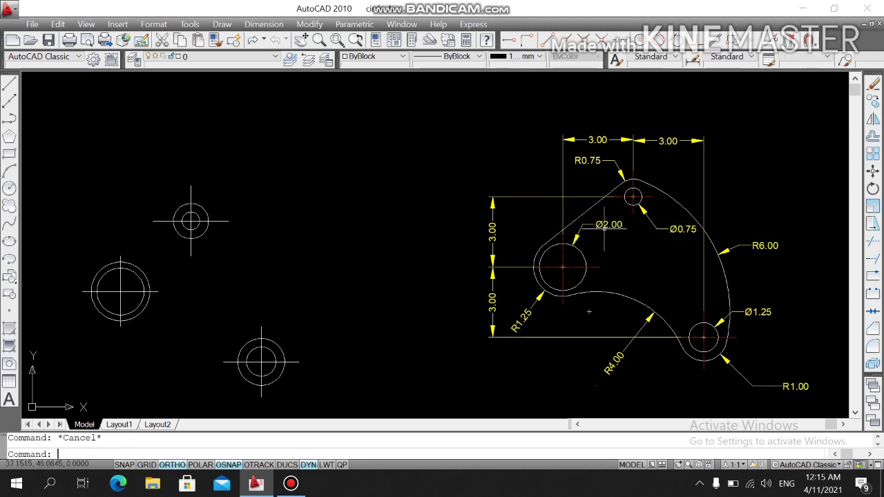
click(8, 83)
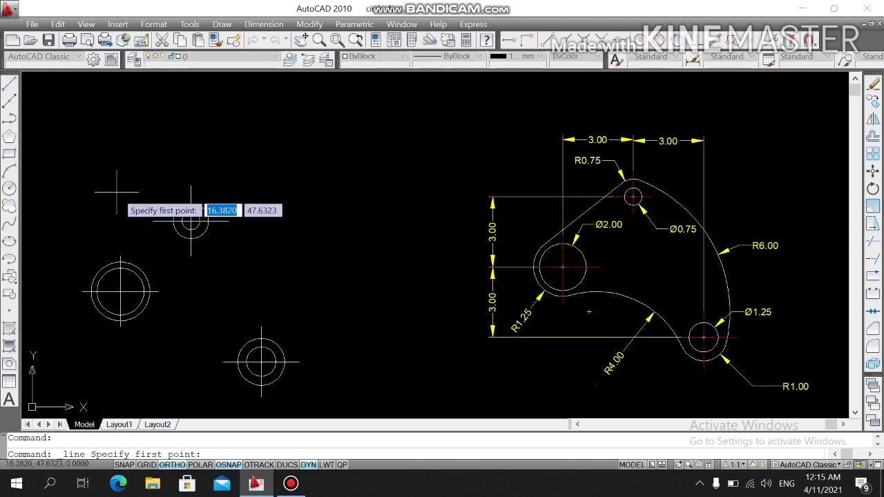
click(674, 41)
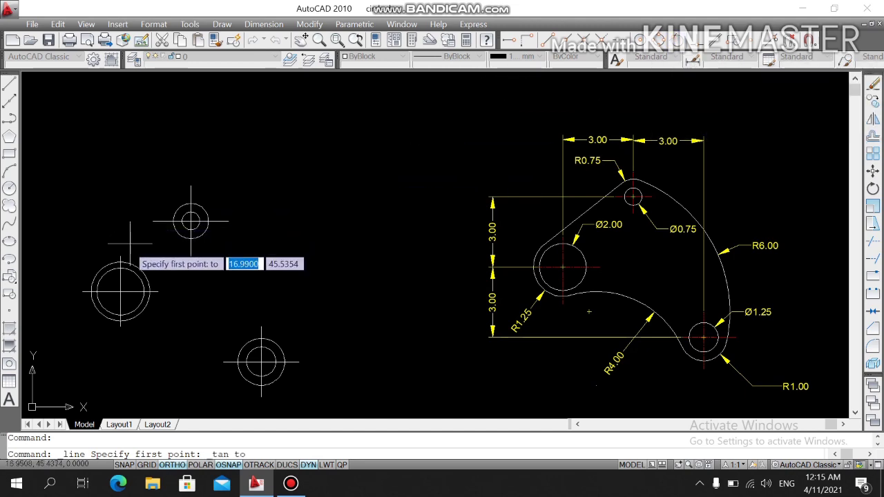
click(98, 273)
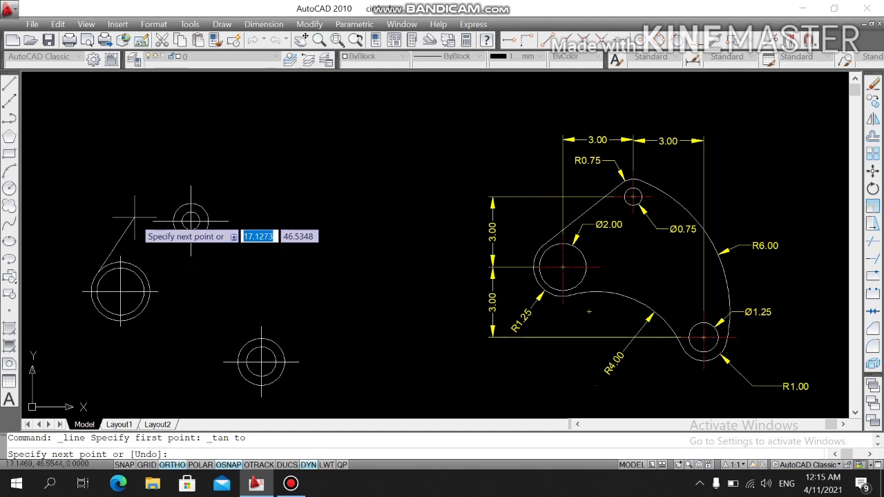
click(676, 41)
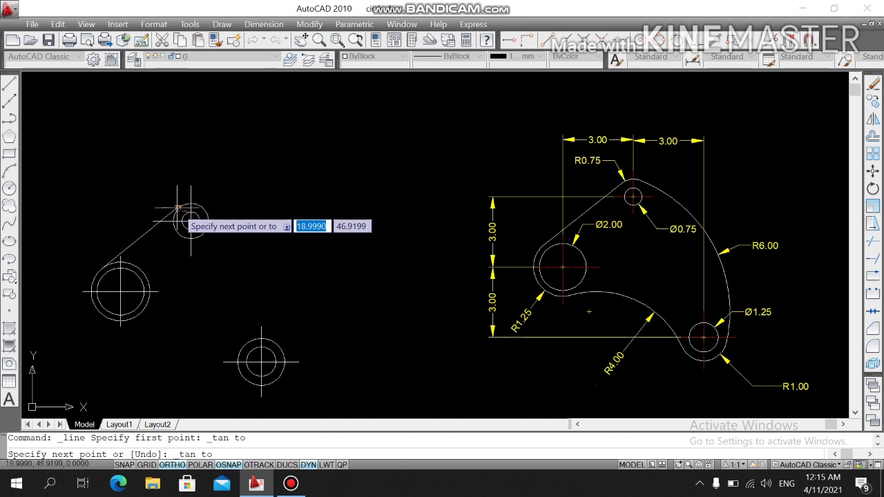
click(190, 221)
key(Escape)
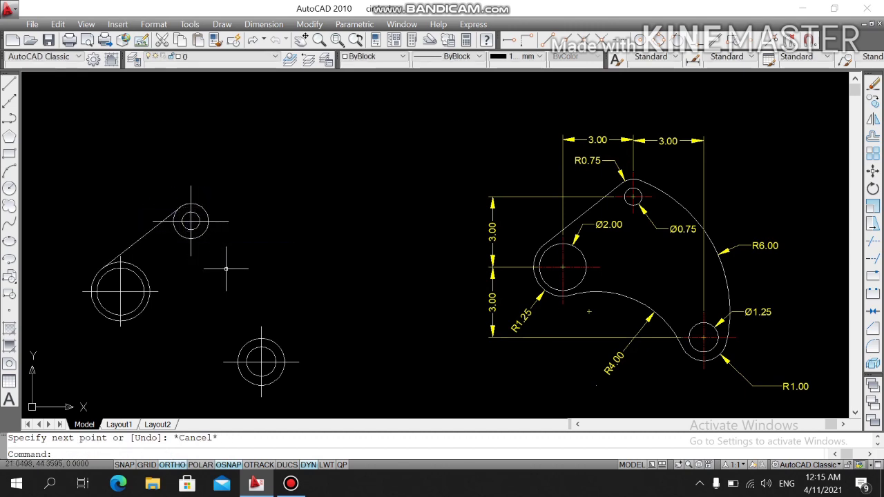
- Select the R6.00 and R4.00 arcs on the reference drawing to check them
click(726, 296)
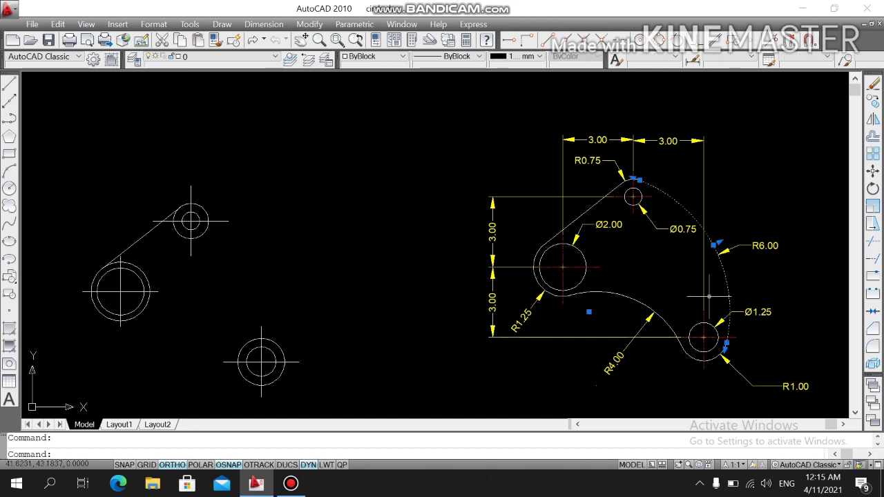
click(641, 302)
key(Escape)
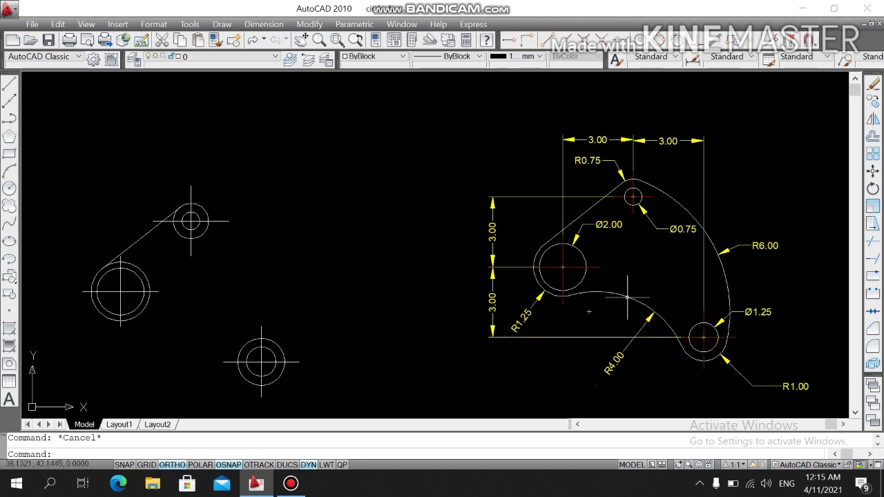
- Draw a TTR circle of radius 6 tangent to the upper and lower outer circles
click(9, 188)
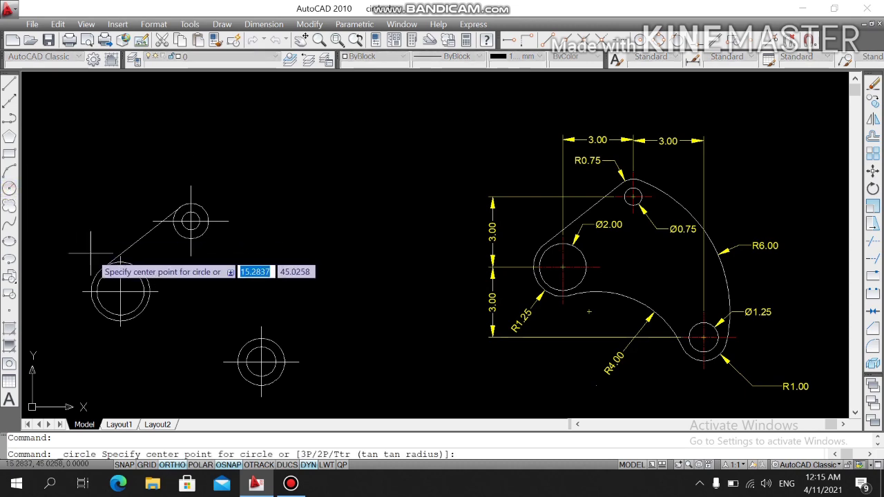
text(ttr)
key(Return)
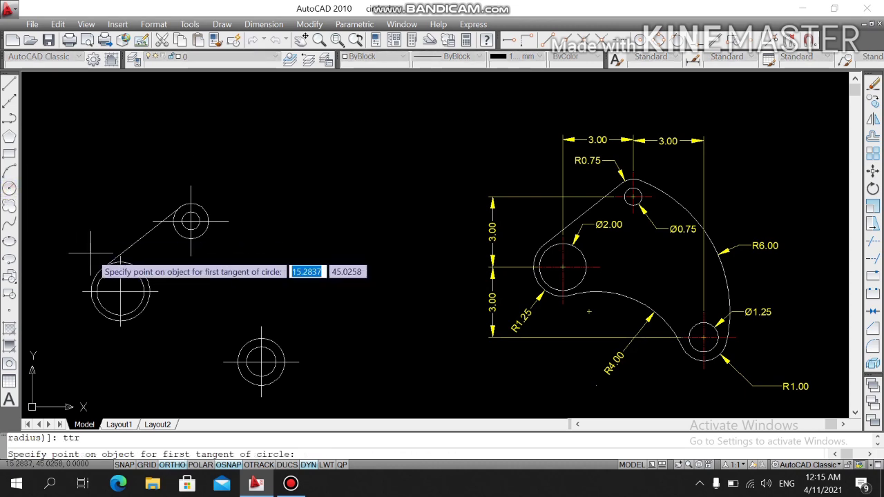
click(197, 215)
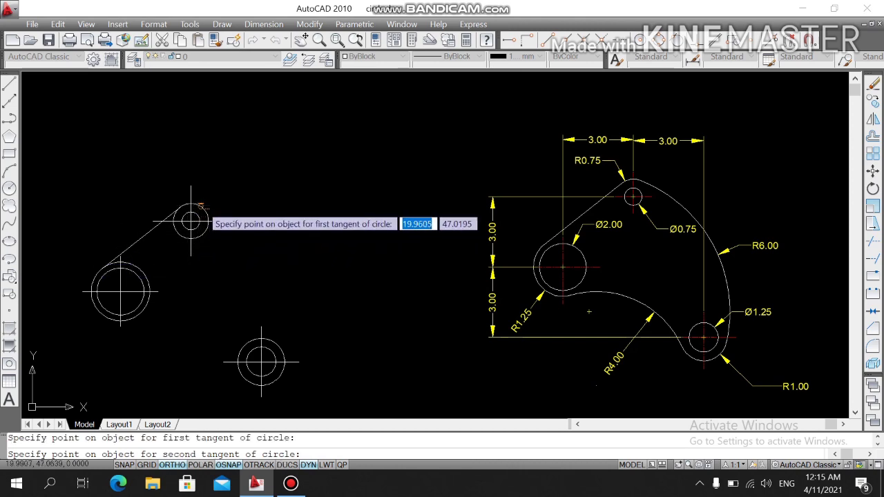
click(282, 351)
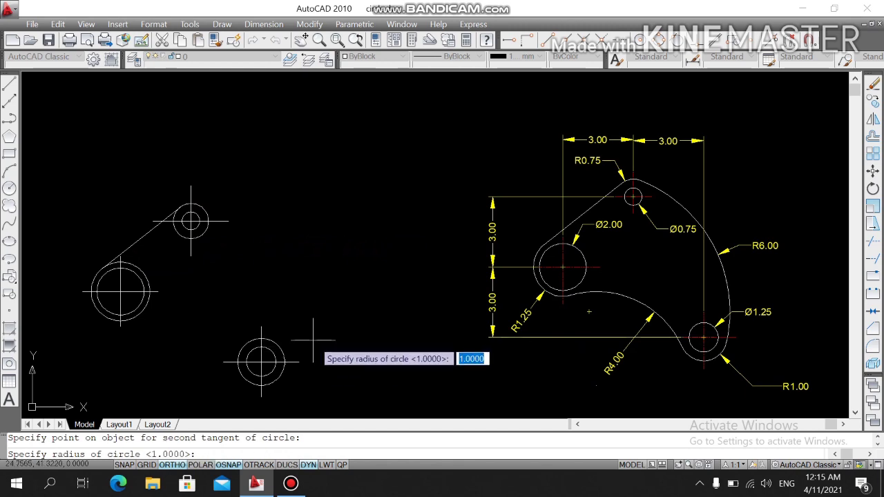
text(6)
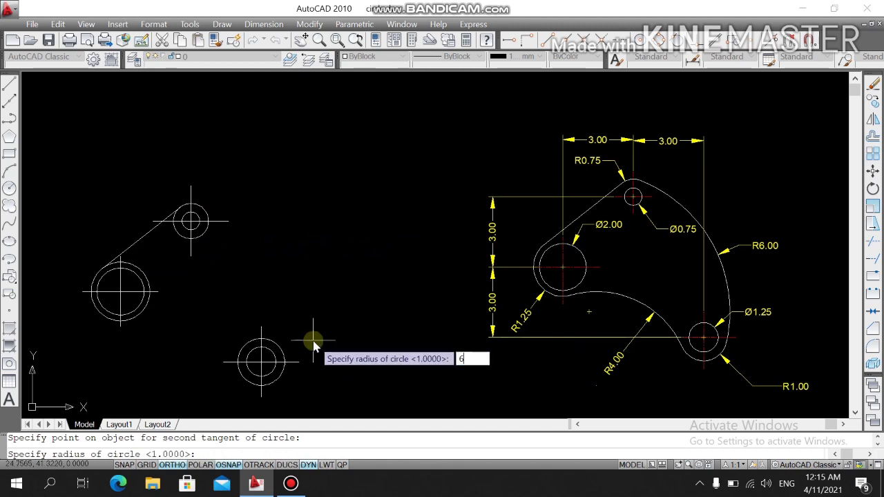
key(Return)
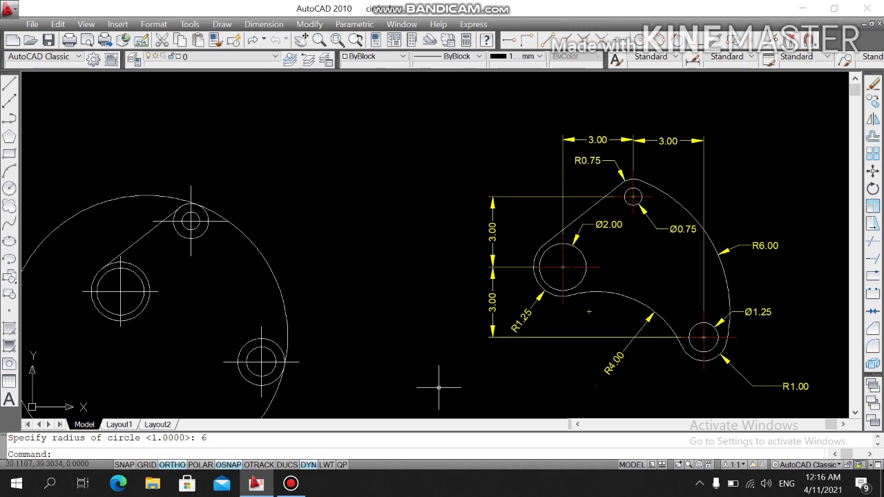
- Draw a radius 4 circle tangent to the left and lower hole circles using Circle TTR
click(10, 189)
text(tt)
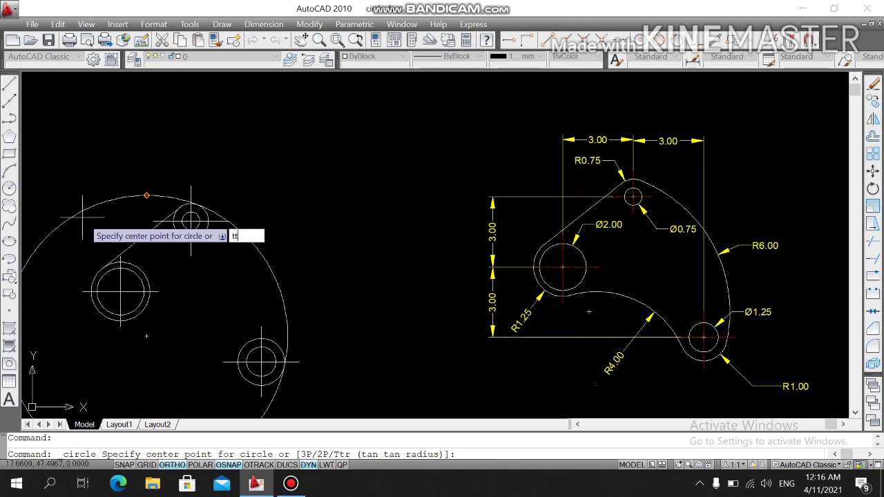
text(r)
key(Return)
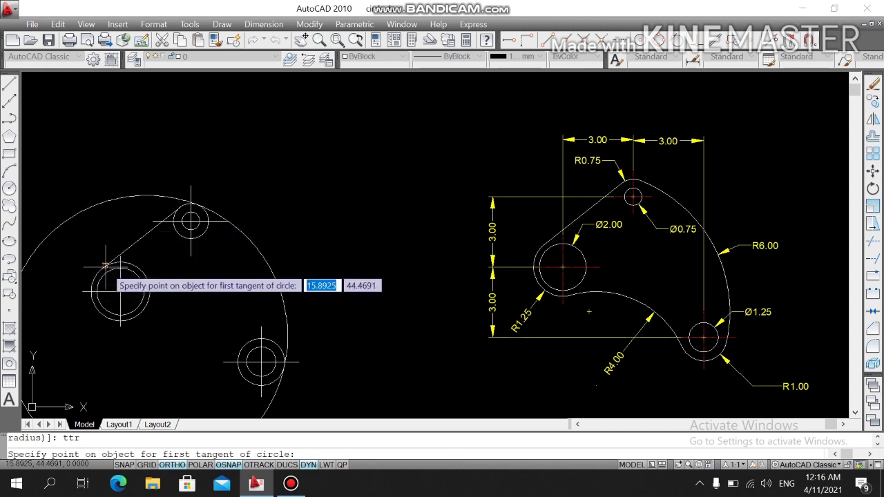
click(130, 317)
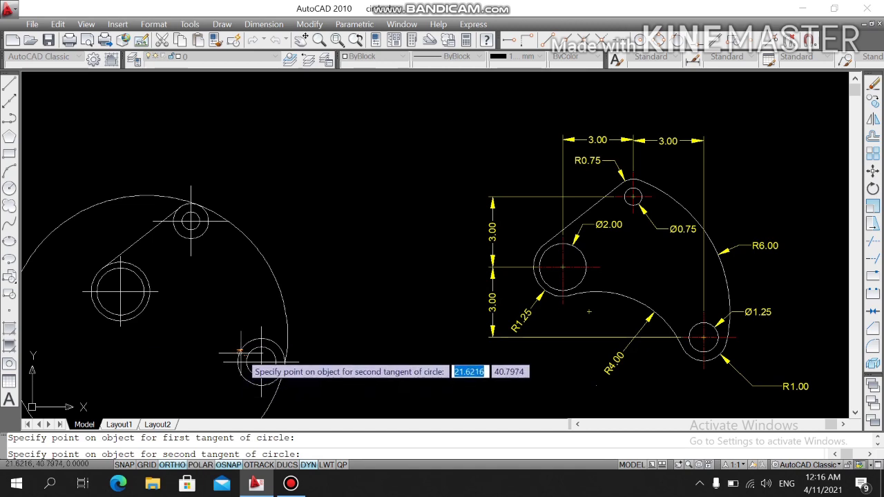
click(261, 362)
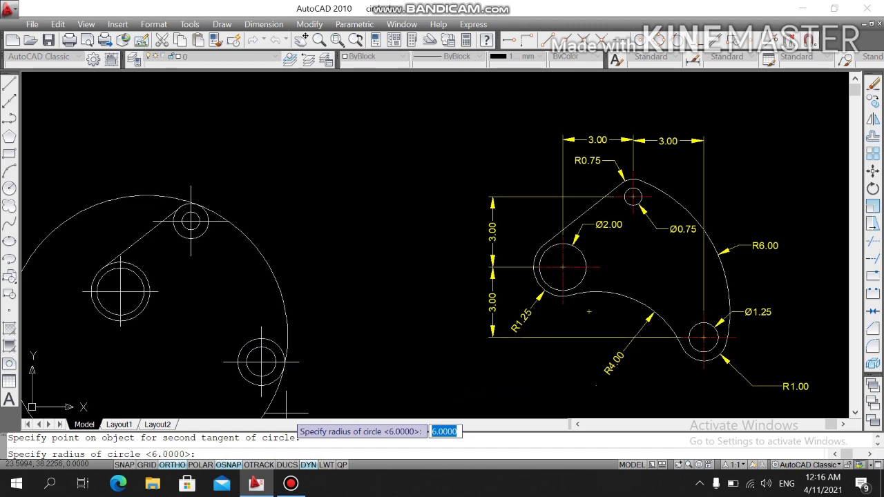
text(4)
key(Return)
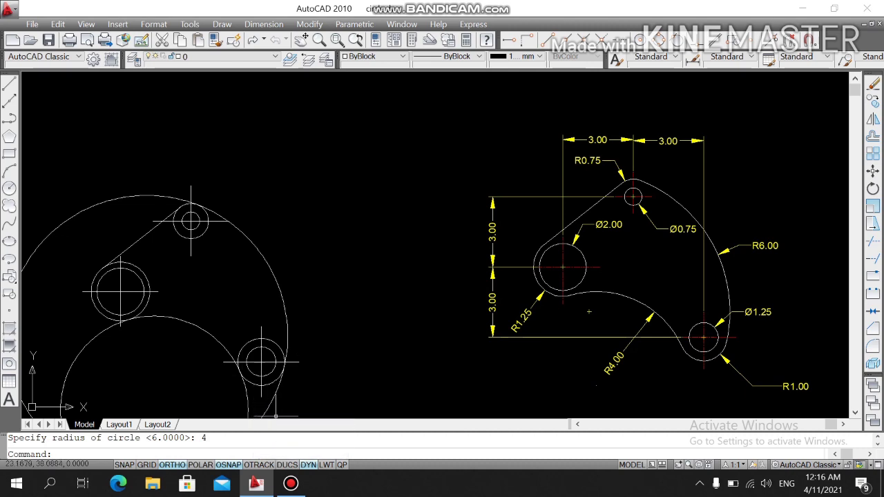
- Trim the R4 circle against the left and lower hole circles, keeping only the concave connecting arc
text(tr)
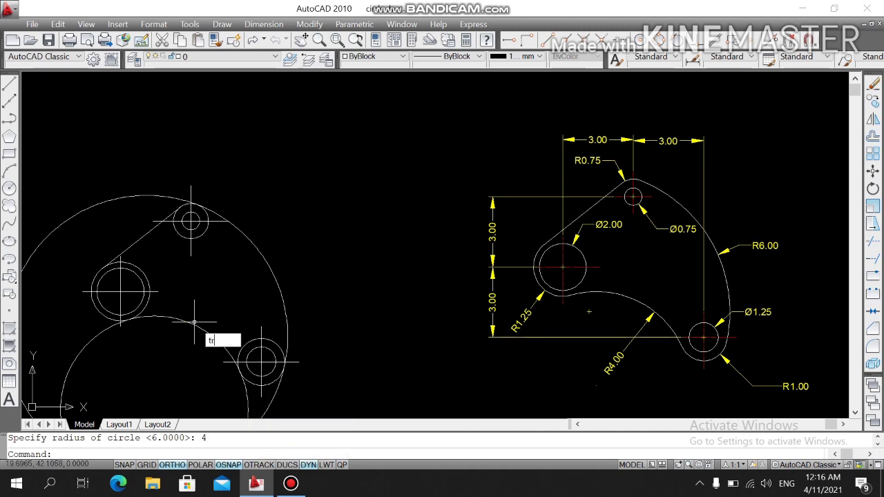
key(Return)
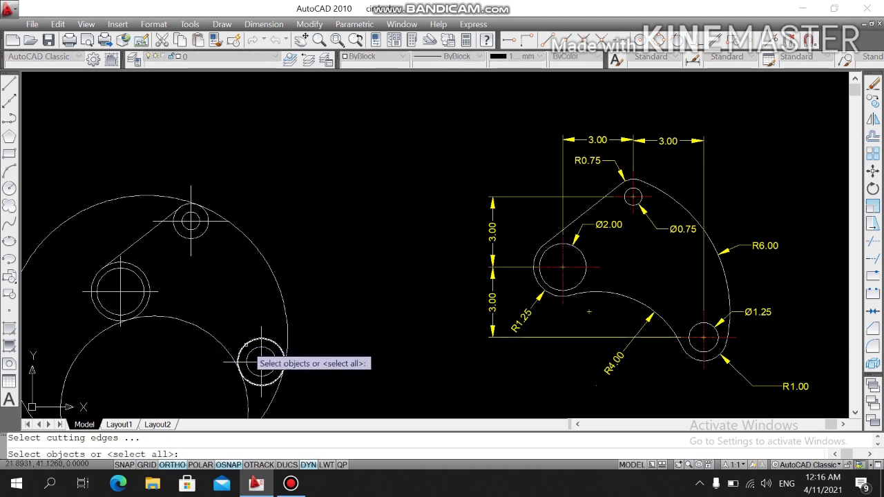
click(241, 343)
click(222, 343)
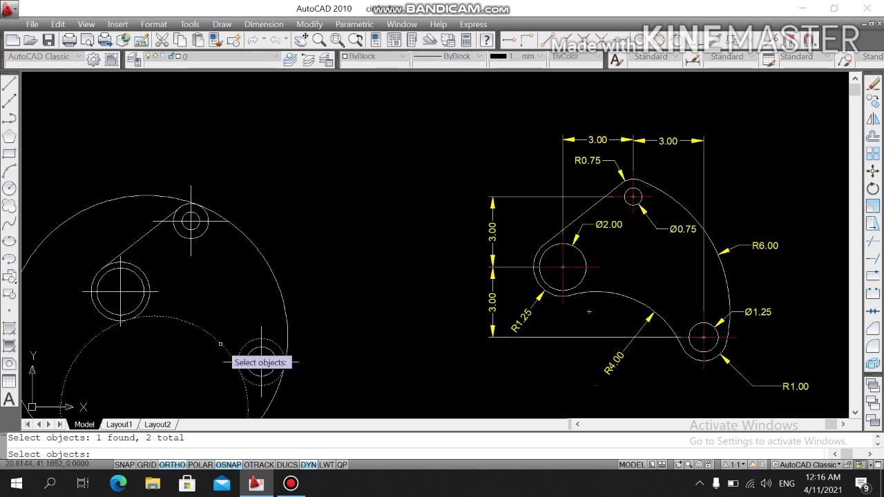
click(145, 307)
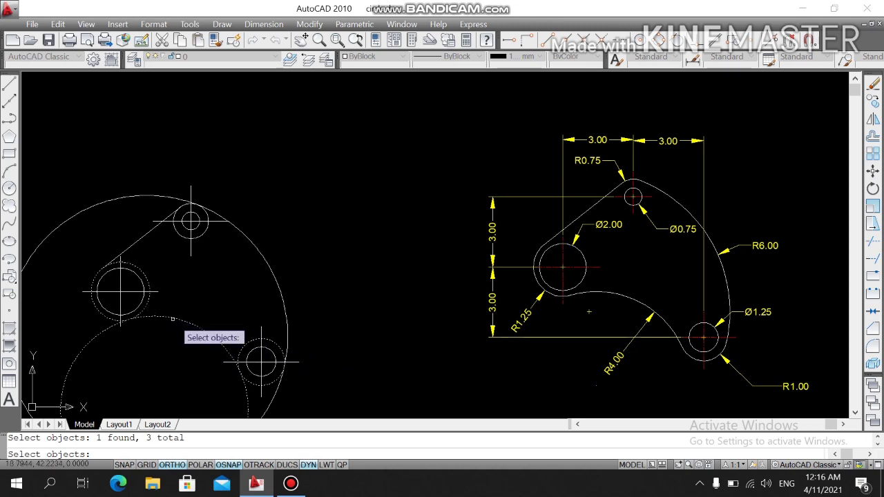
key(Return)
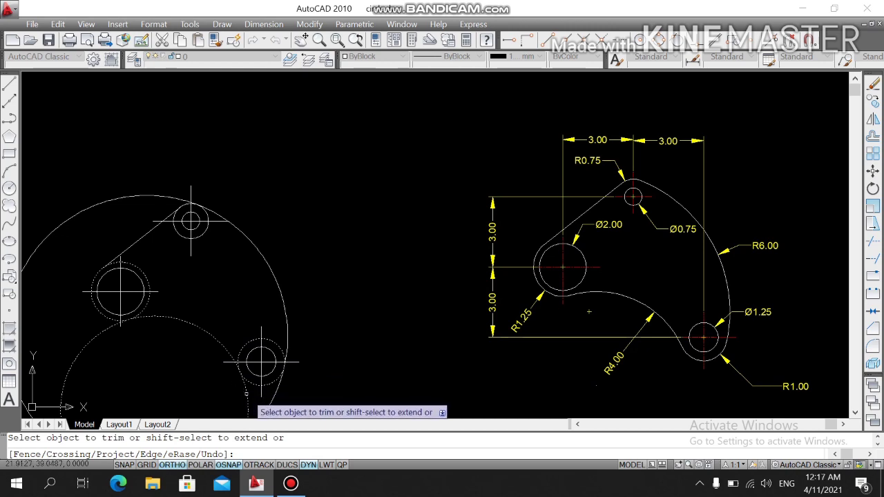
click(247, 395)
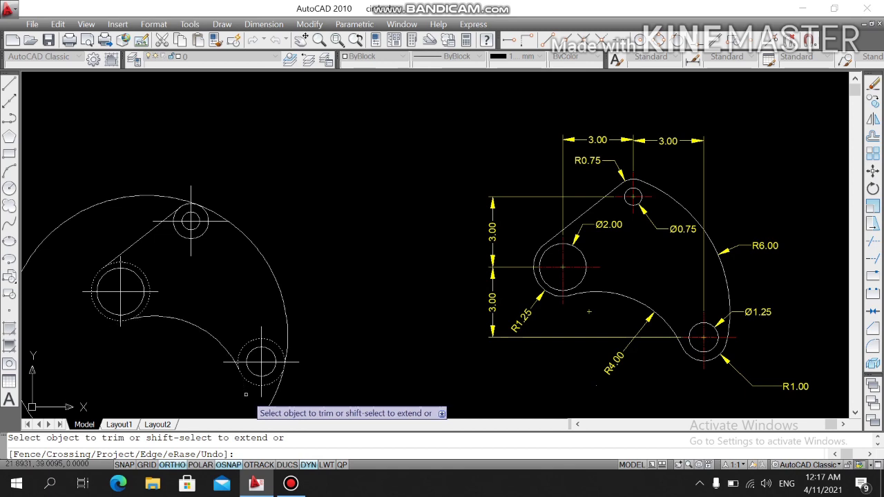
key(Return)
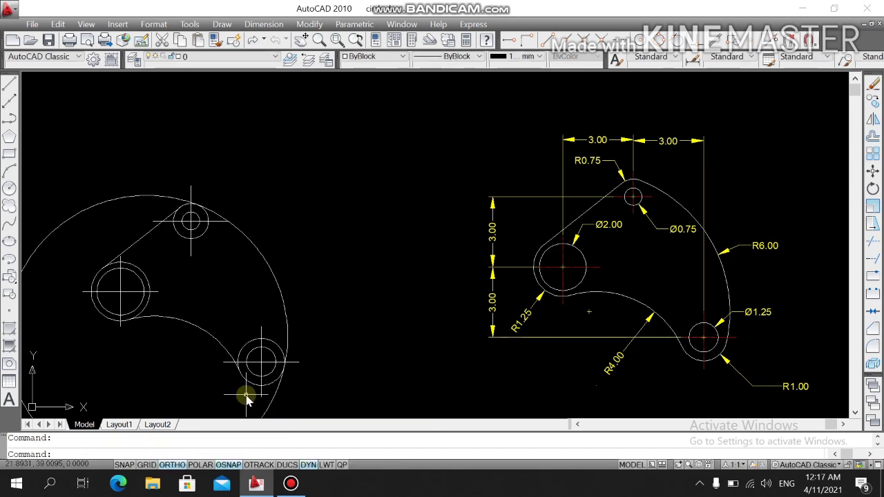
- Trim away the left part of the R6 circle, using the top and lower hole circles as edges
text(tr)
key(Return)
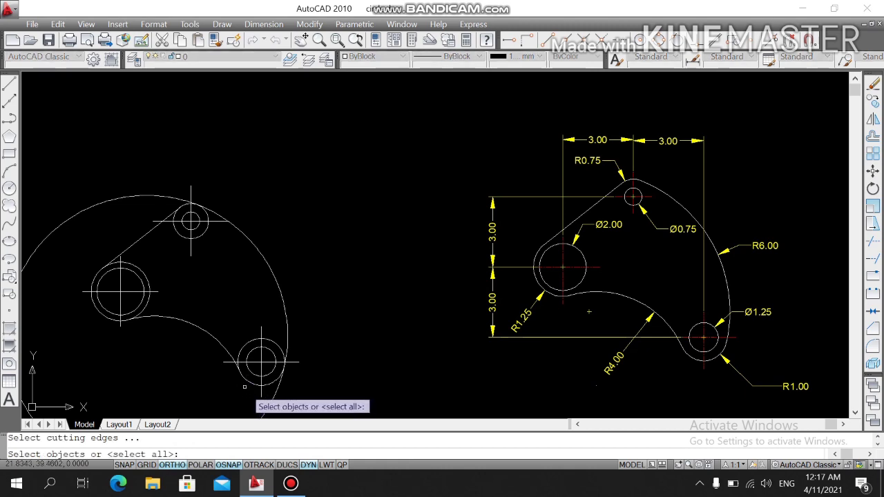
click(248, 343)
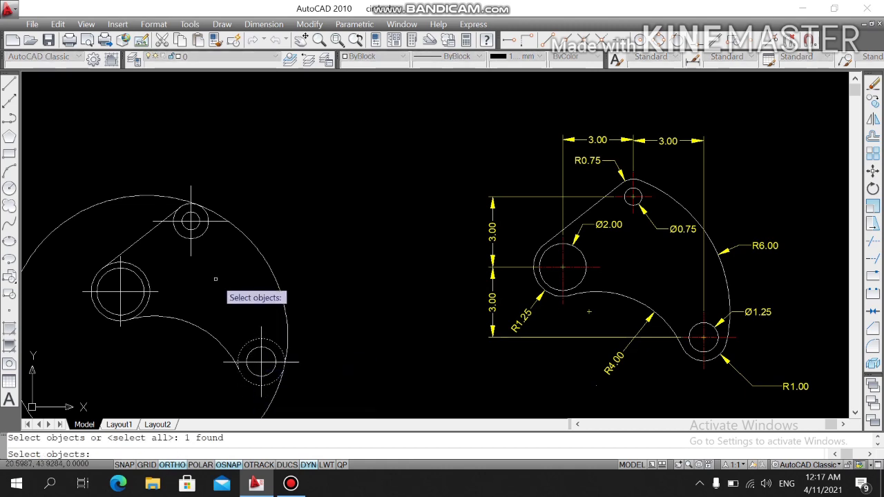
click(200, 233)
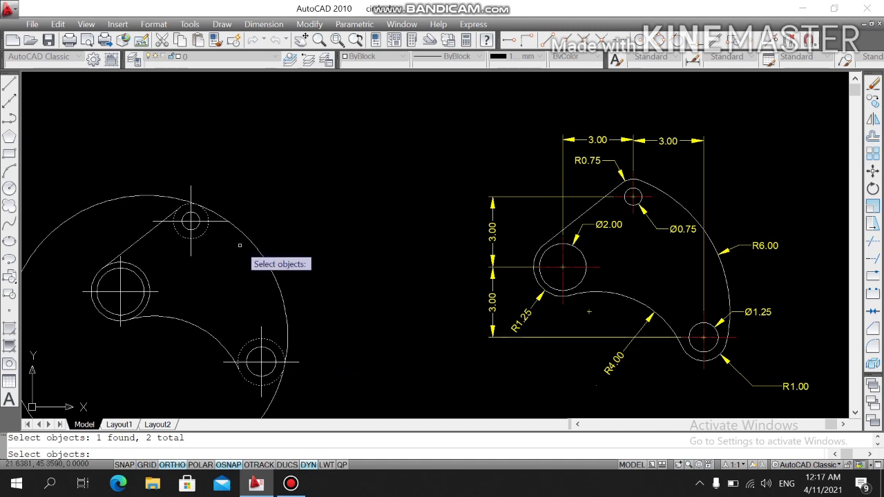
click(260, 253)
key(Return)
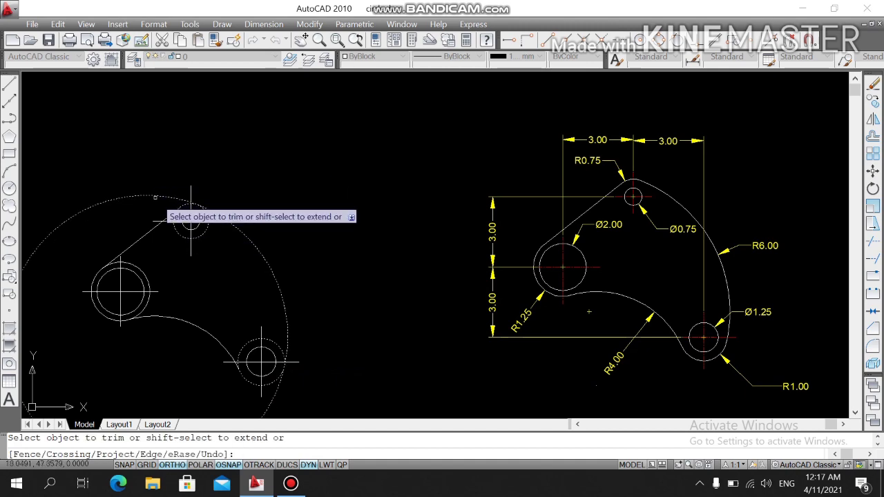
click(156, 198)
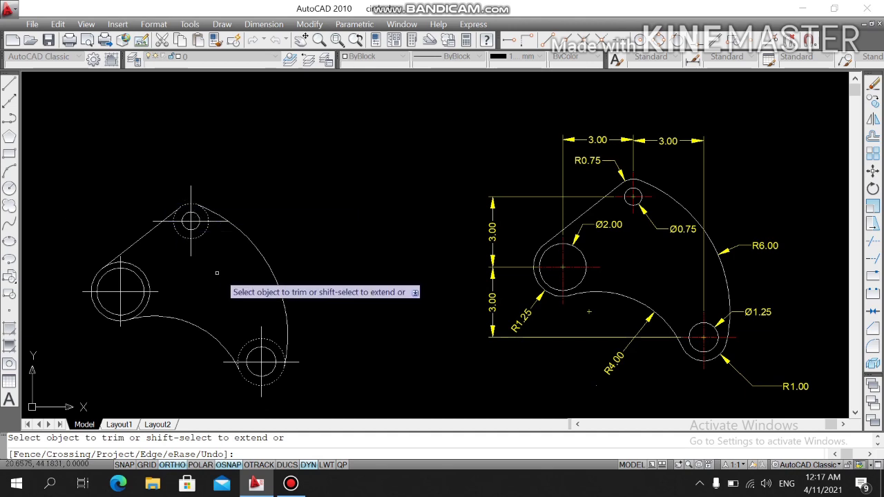
key(Escape)
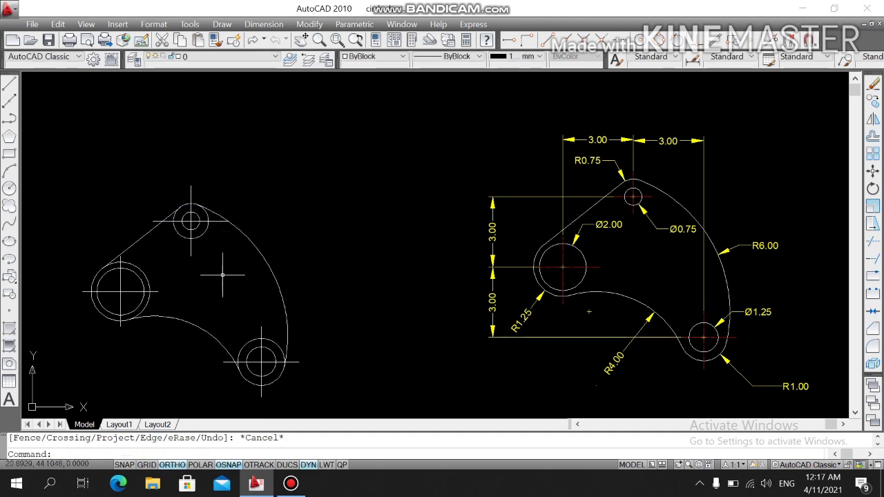
- Clear the selection and trim with the R6 arc, tangent line, R4 arc and three boss circles as edges
click(222, 273)
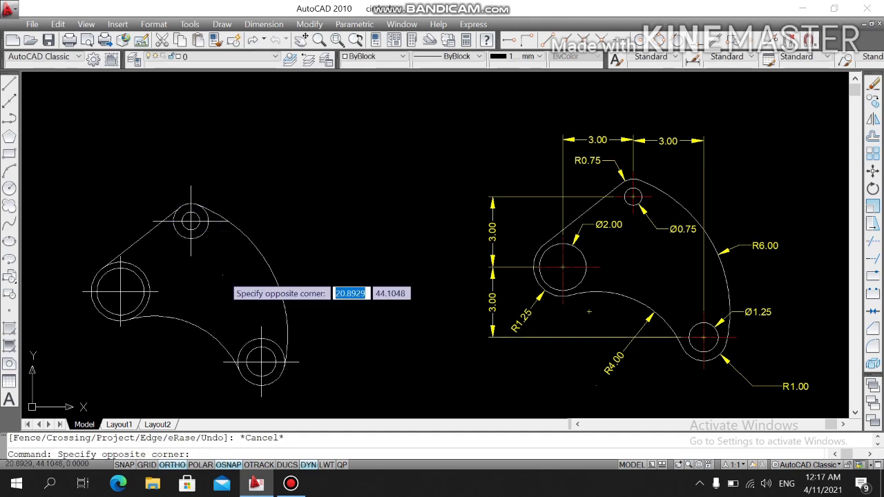
click(205, 256)
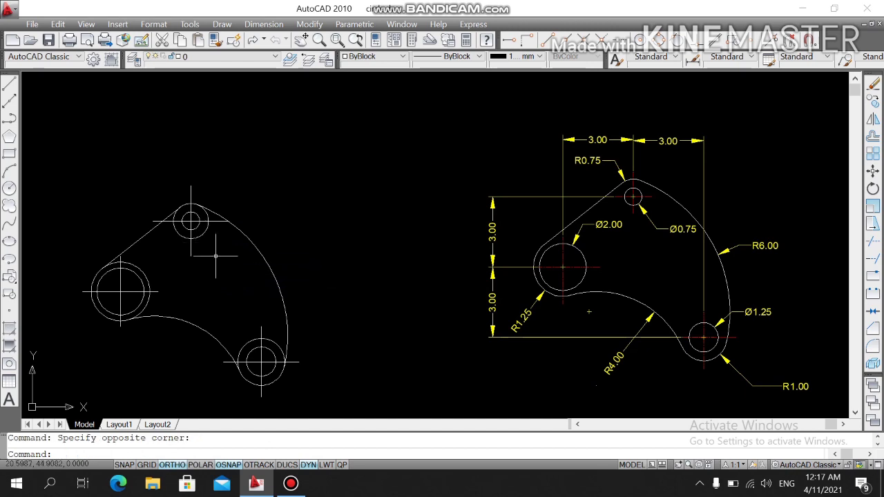
text(tr)
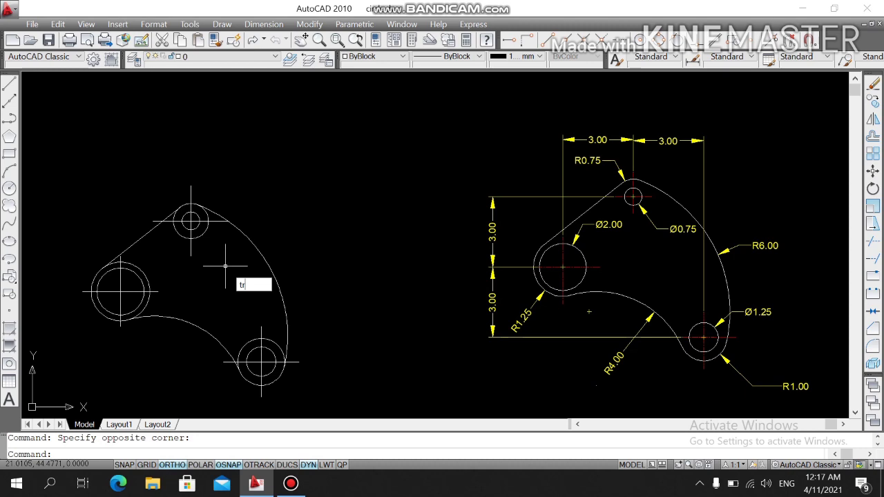
key(Return)
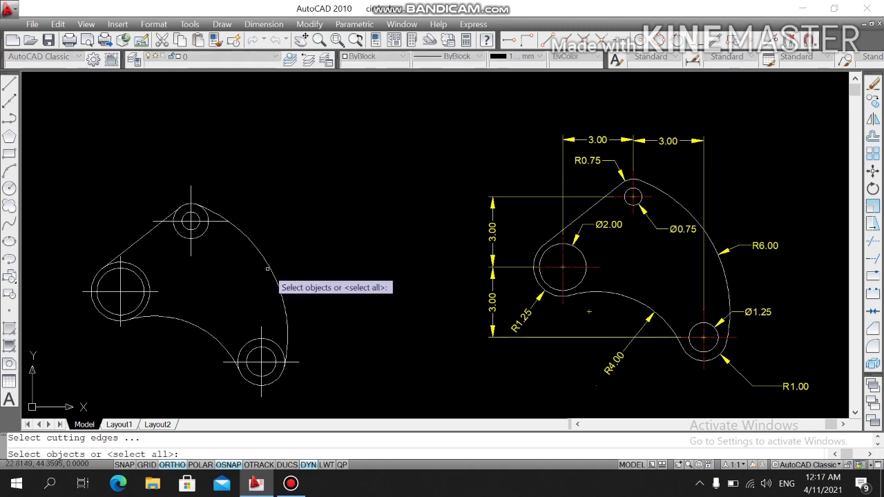
click(278, 276)
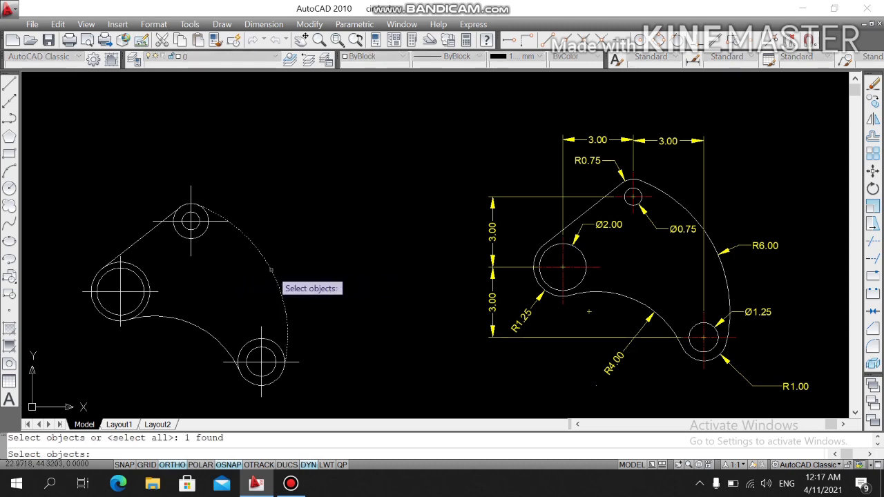
click(154, 229)
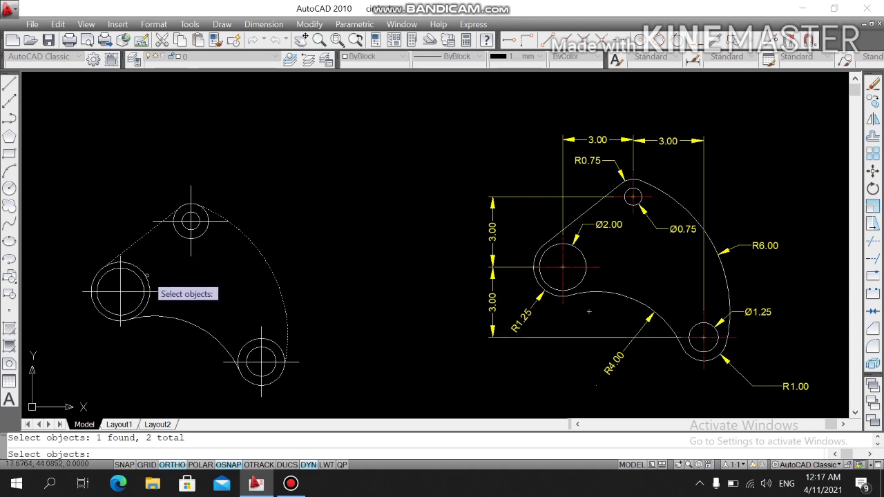
click(152, 293)
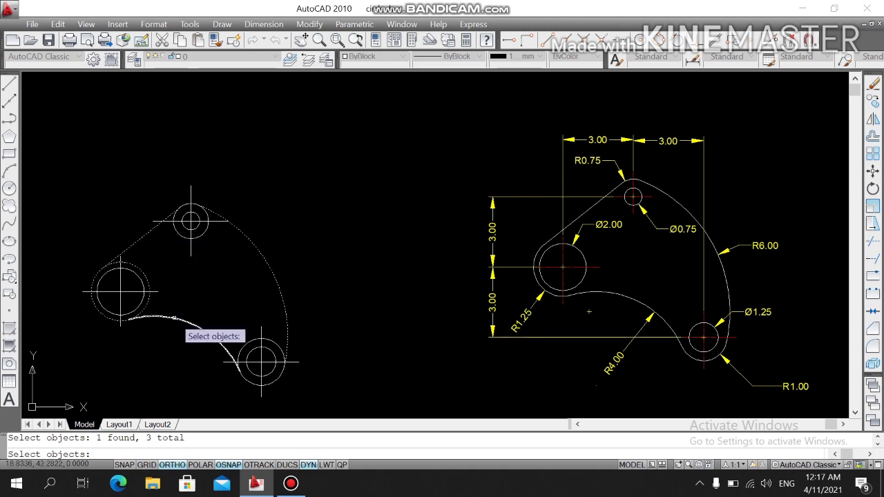
click(176, 320)
click(246, 356)
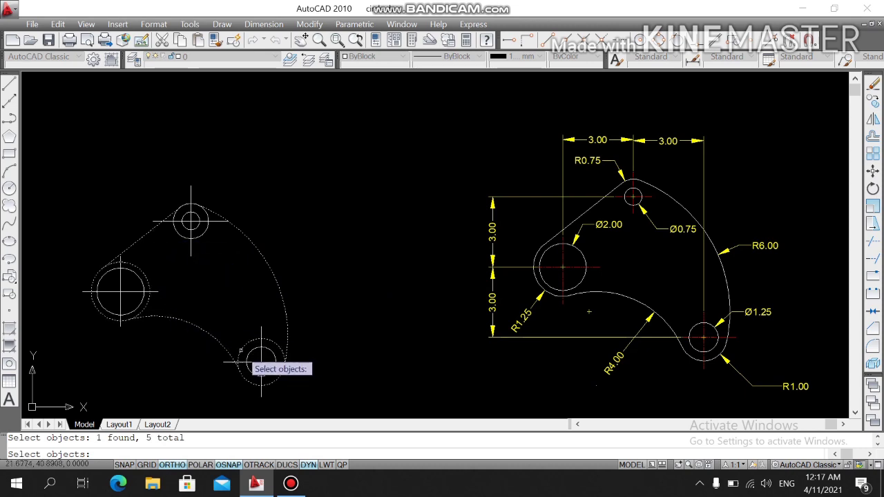
click(197, 236)
key(Return)
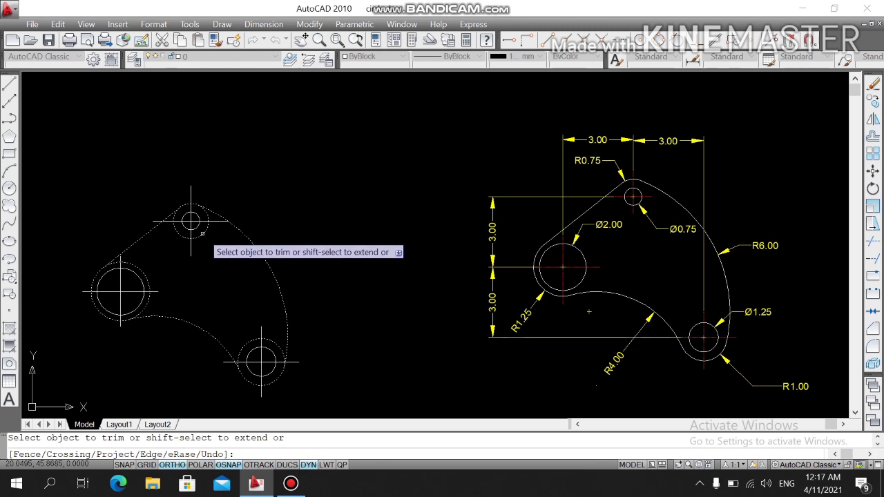
- Cut away the inner arcs of the top, left and lower boss circles
click(207, 237)
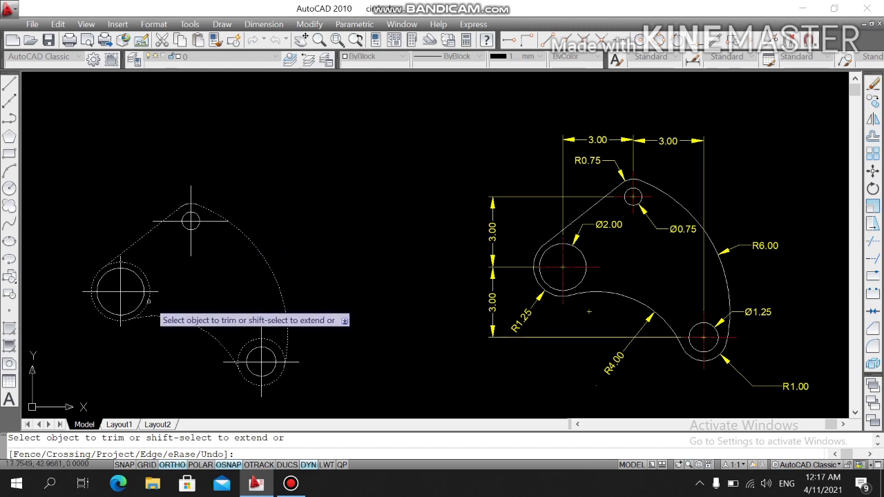
click(149, 280)
click(248, 338)
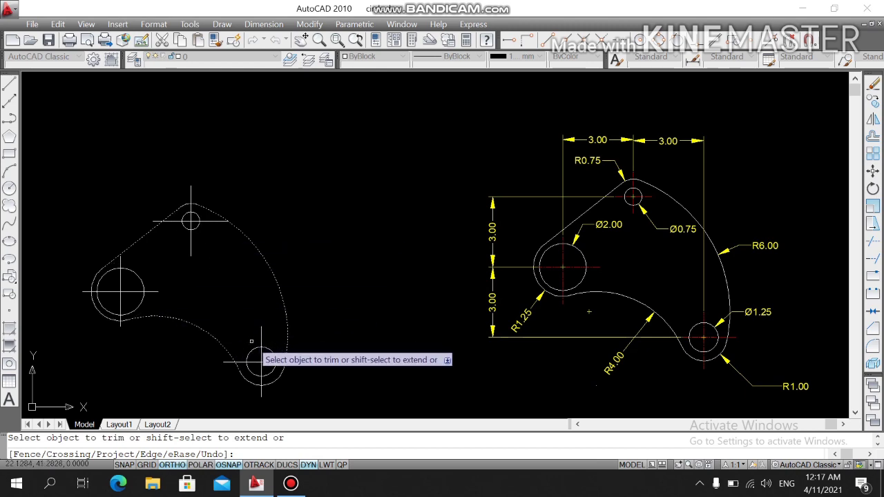
key(Escape)
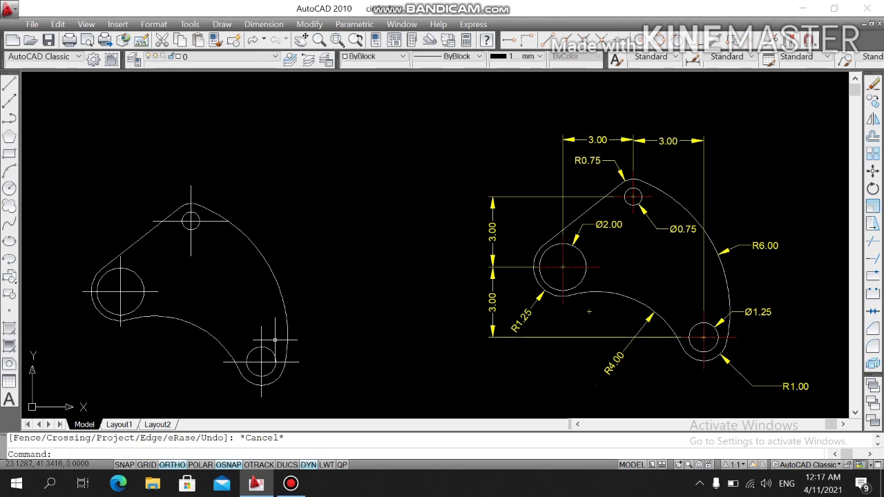